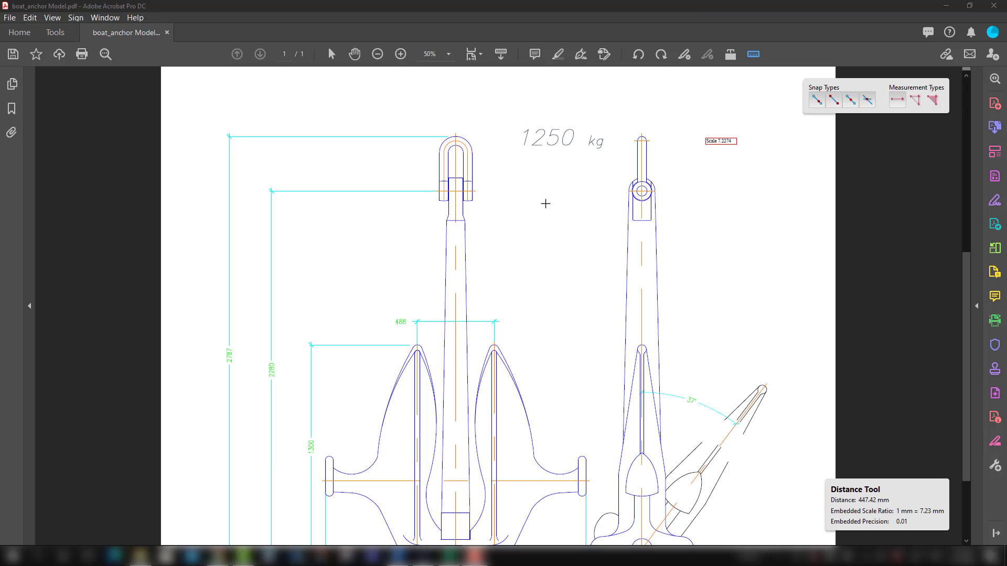
right_click(545, 203)
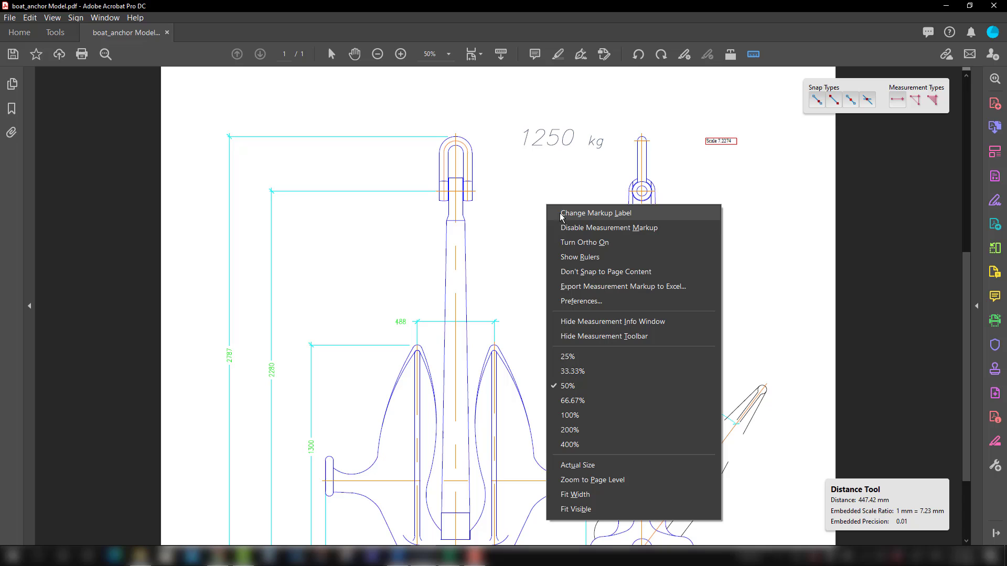
click(596, 264)
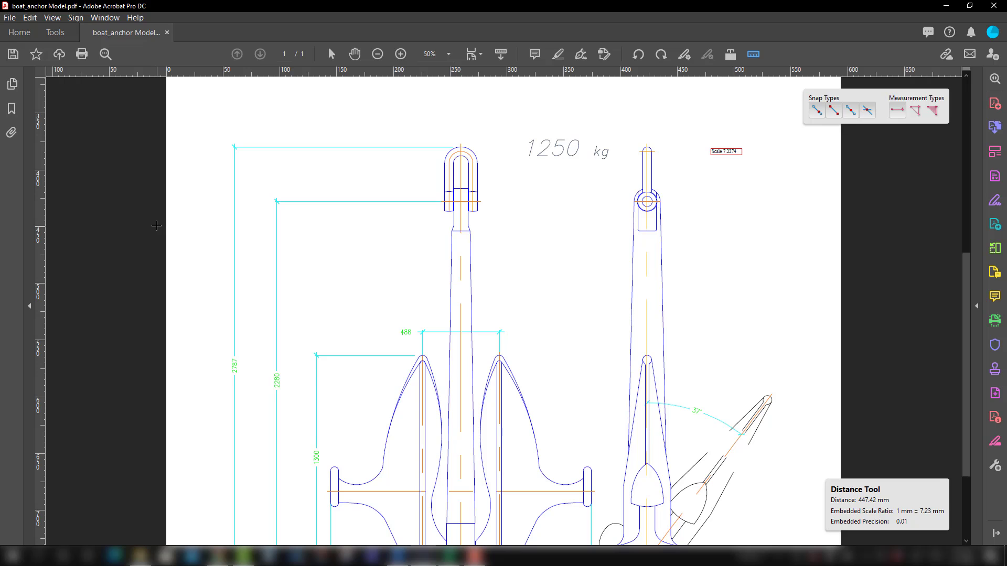
right_click(294, 114)
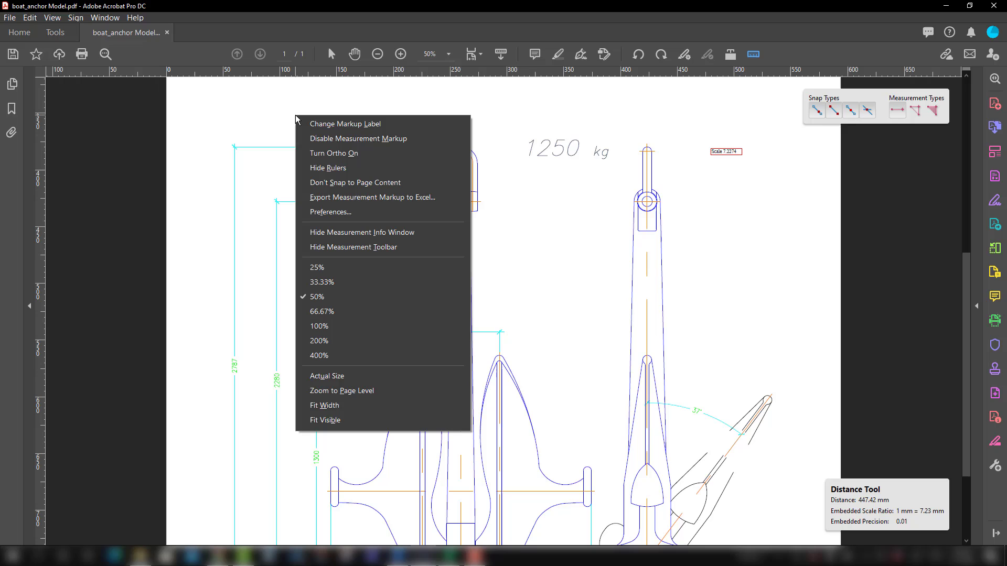
click(324, 169)
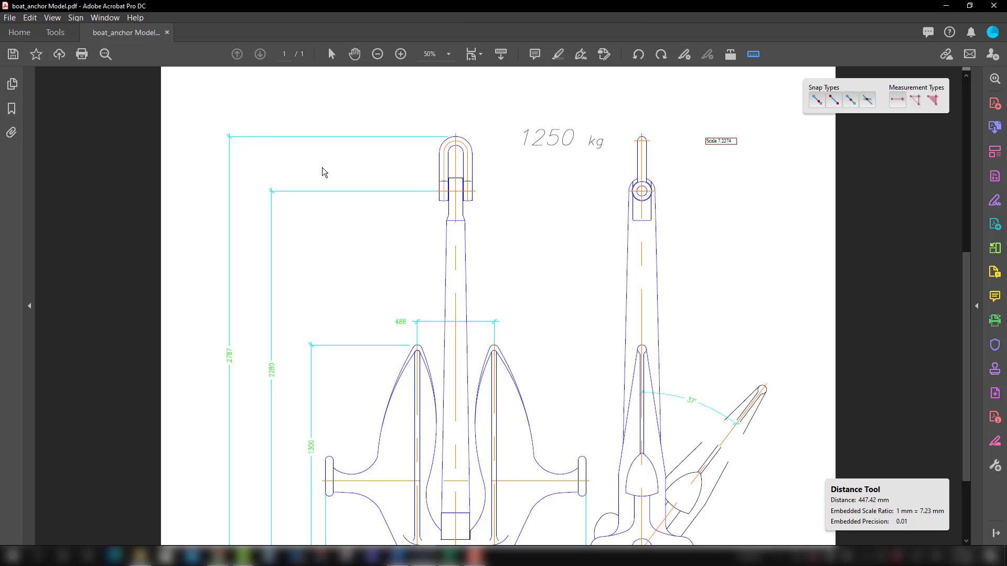
- Measure the 488 dimension between the flukes, creating a 488.18 mm 'Line distnace' markup
click(494, 321)
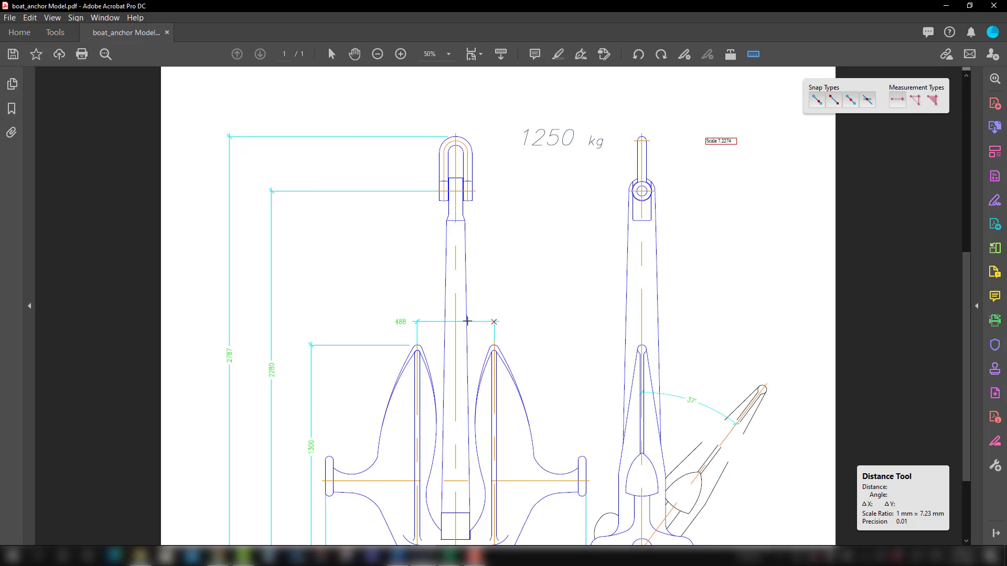
click(416, 321)
scroll(442, 325, up, 2)
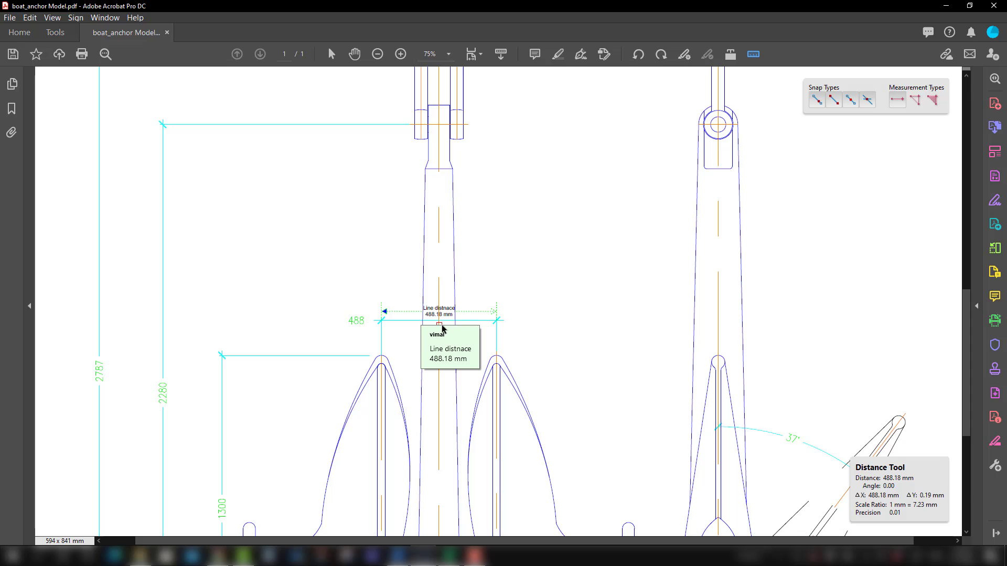
key(h)
scroll(441, 320, up, 3)
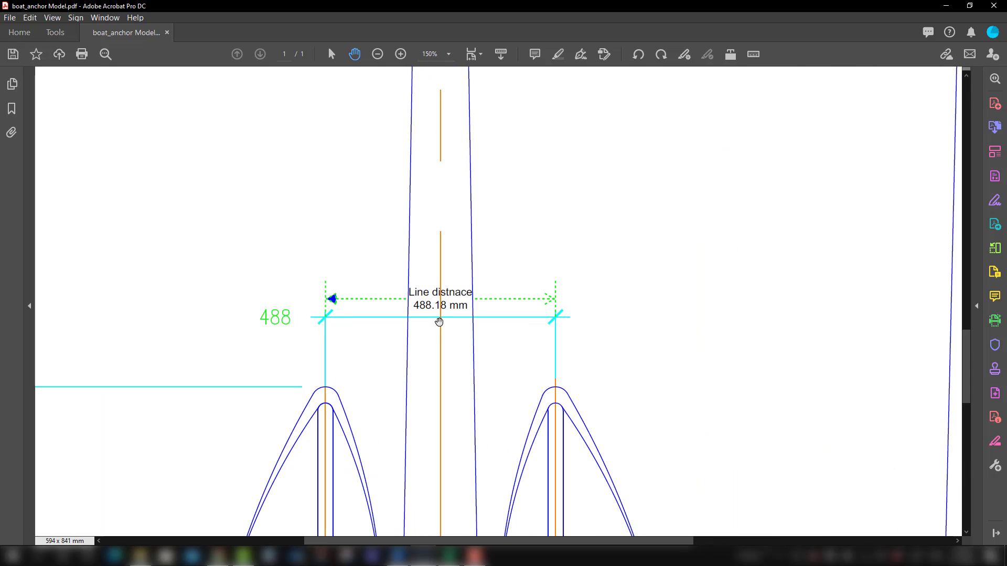
scroll(438, 321, up, 3)
scroll(401, 292, down, 3)
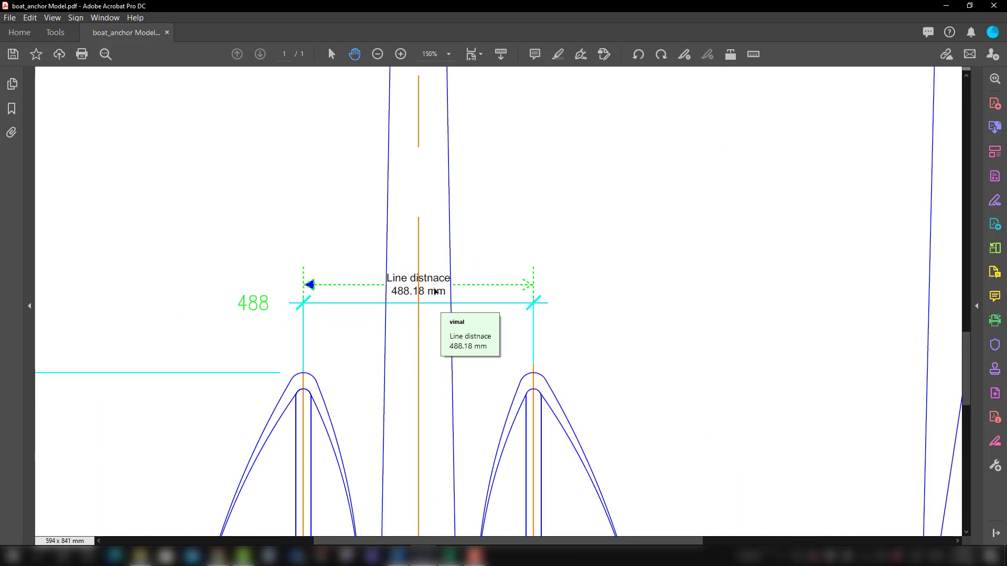
scroll(434, 292, down, 1)
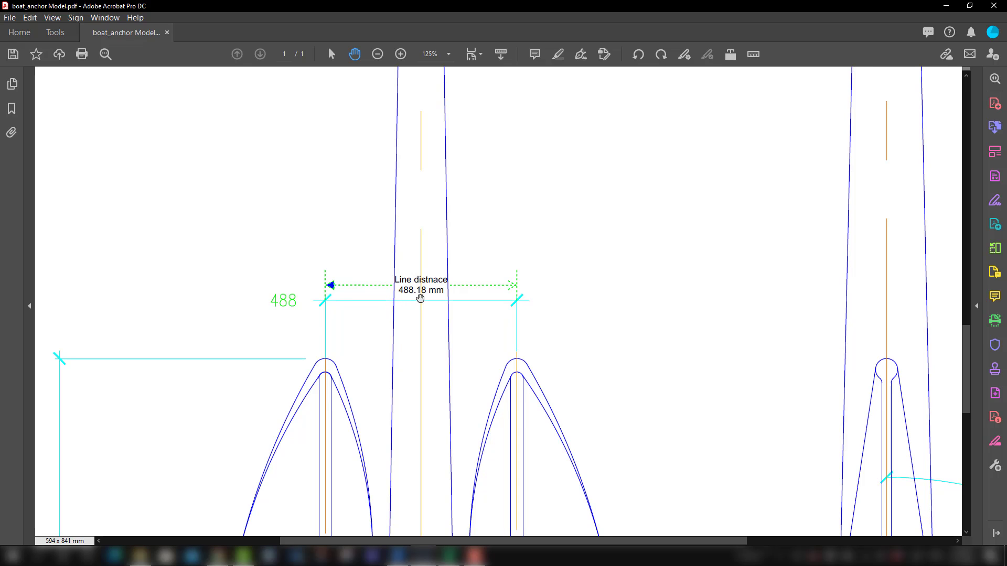
scroll(420, 298, up, 1)
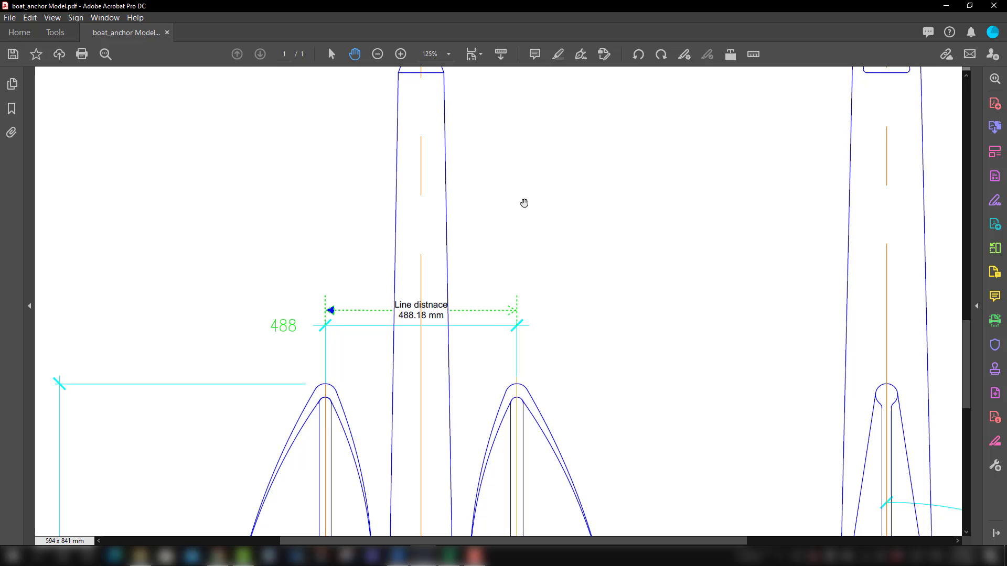
- Disable measurement markup for the Distance tool
right_click(574, 164)
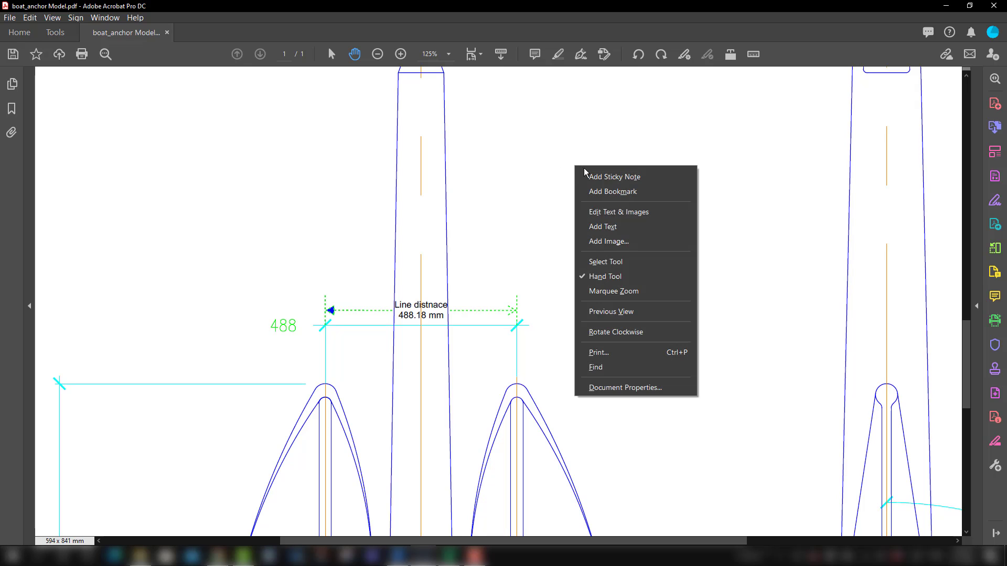
click(753, 54)
right_click(553, 165)
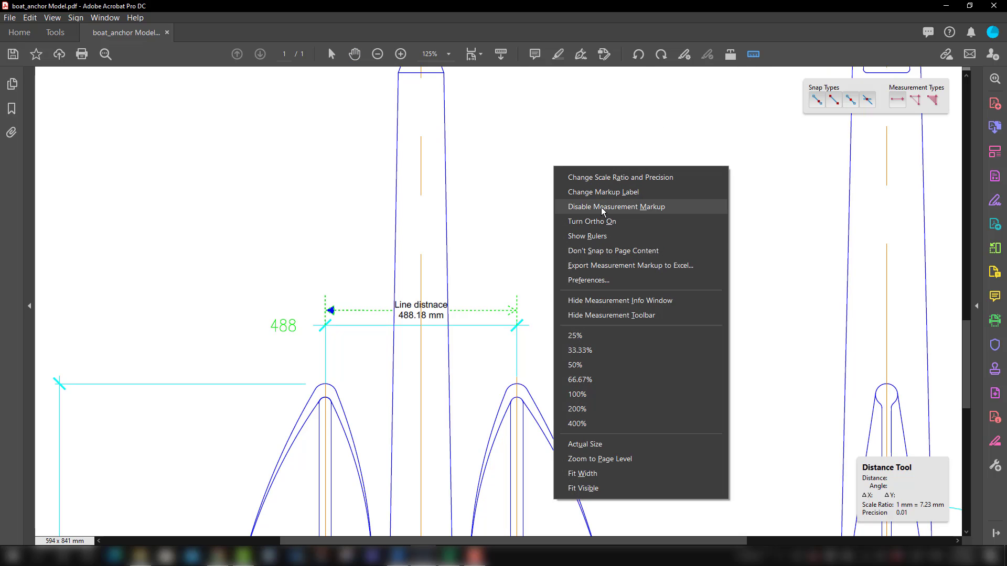
click(593, 206)
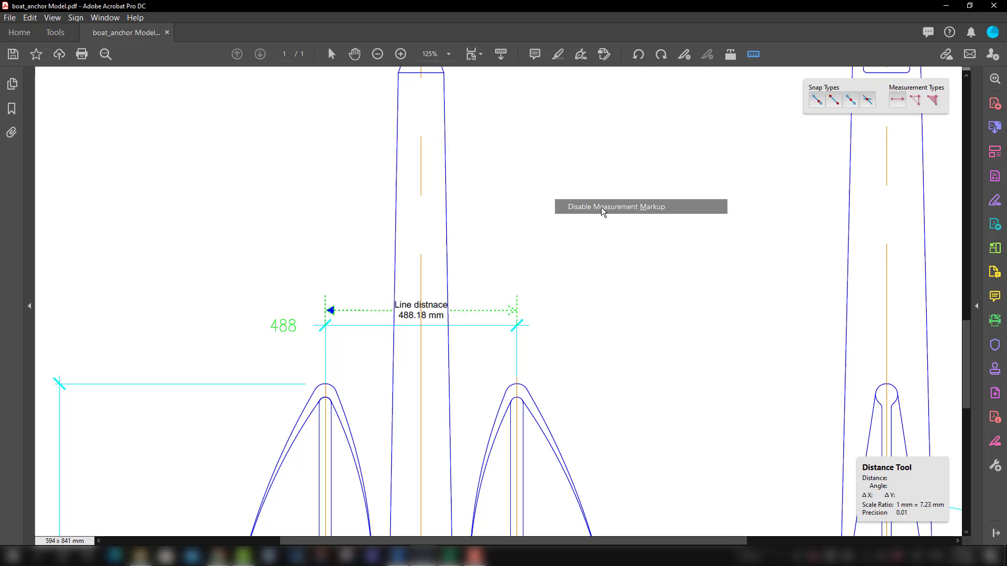
- Take trial measurements of 131.75 mm and 268.45 mm without leaving markups
click(448, 269)
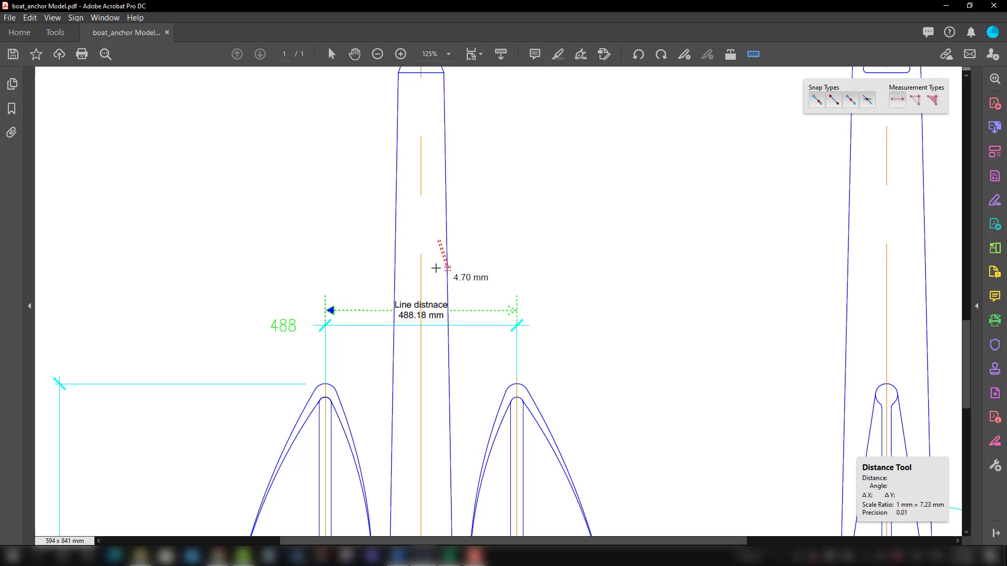
click(395, 269)
click(510, 238)
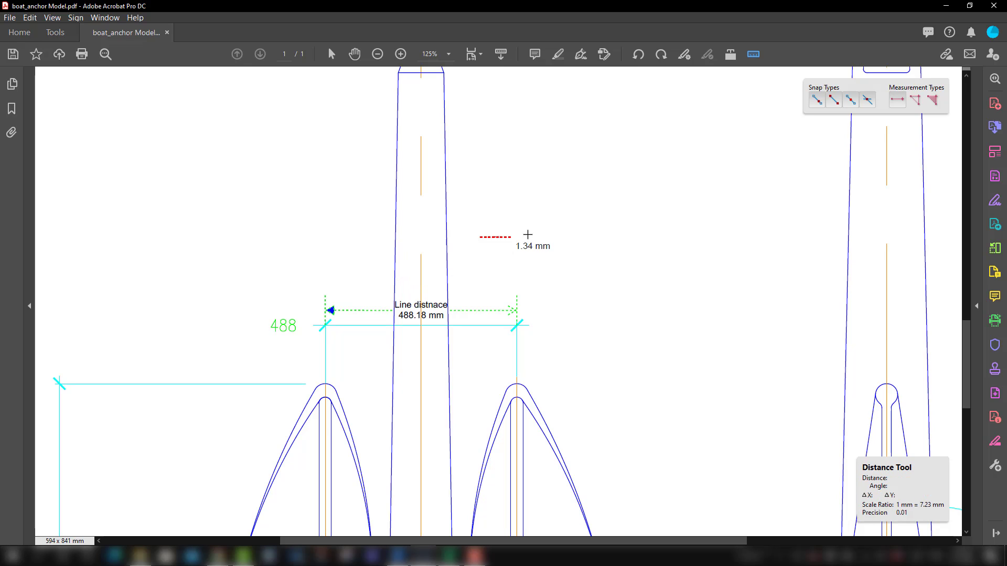
click(616, 238)
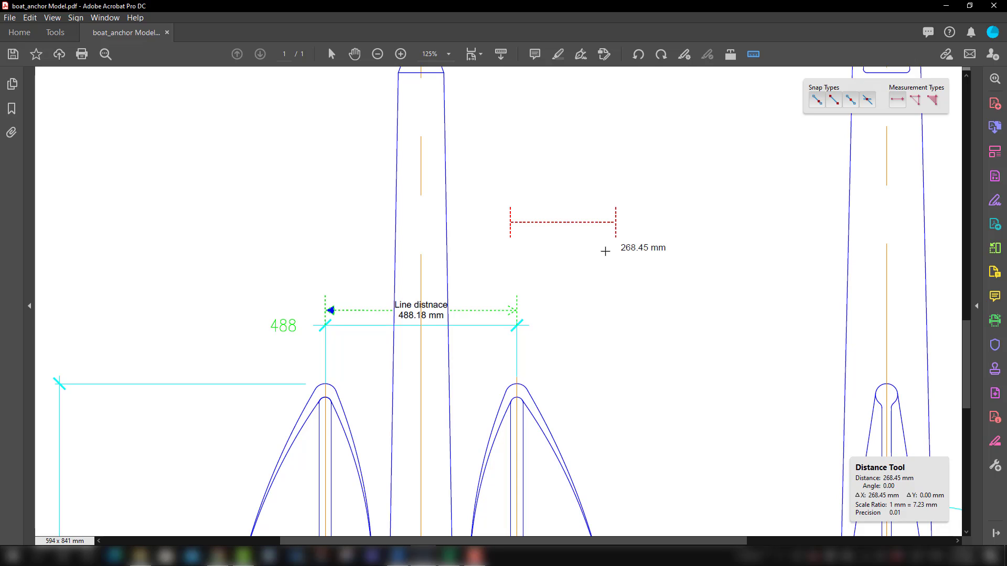
key(Escape)
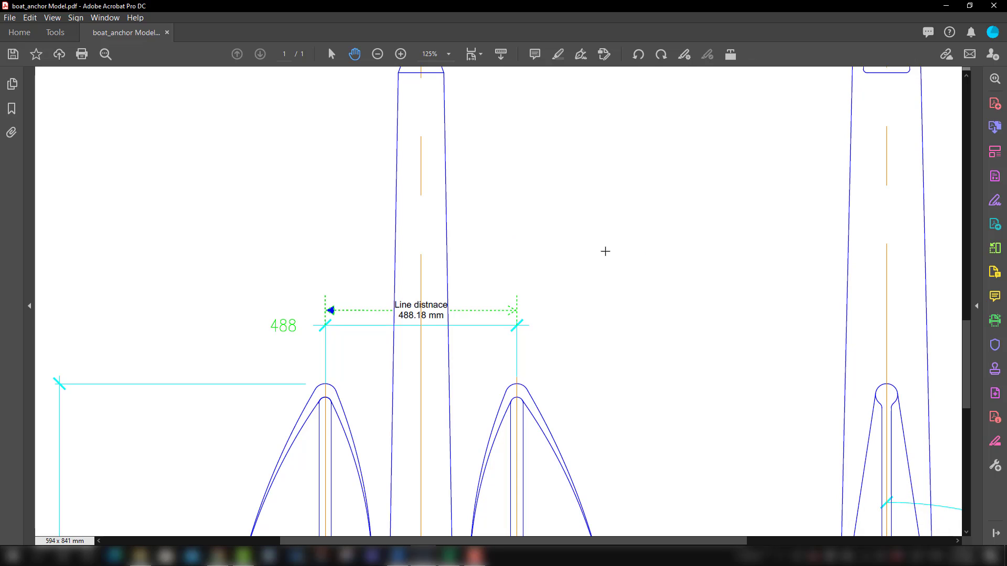
click(752, 55)
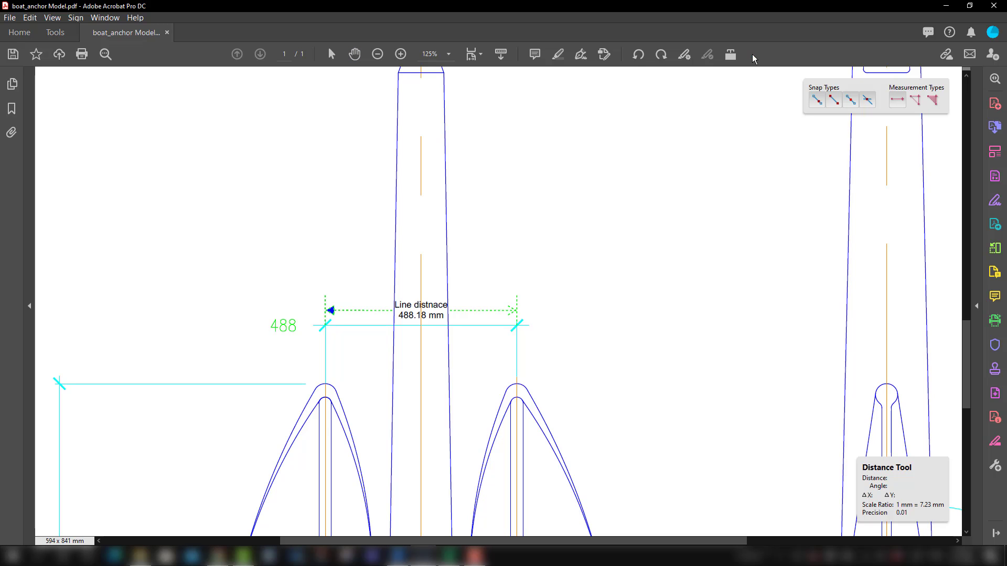
- Re-enable measurement markup and measure the shaft width as 129.57 mm
right_click(633, 131)
click(677, 178)
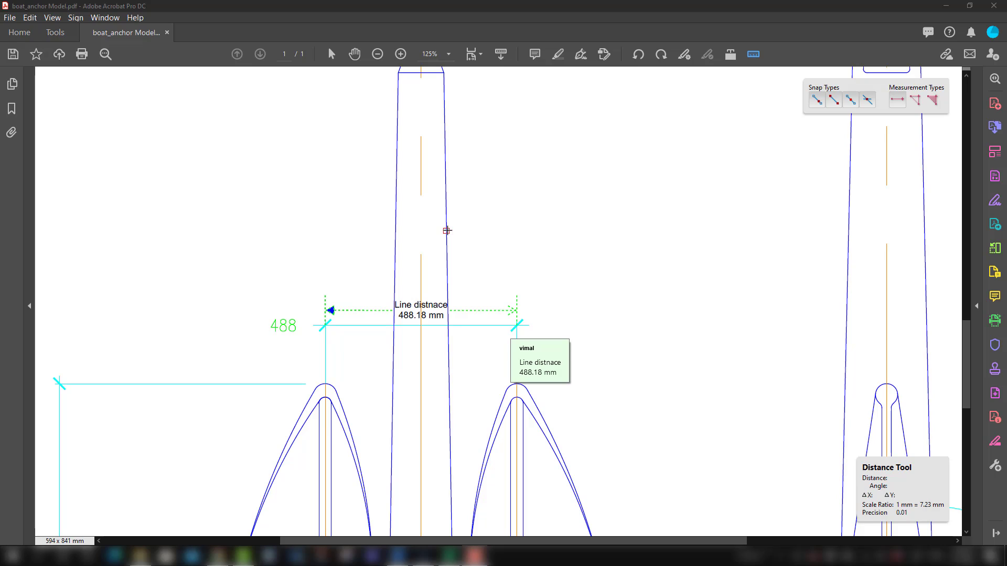
click(396, 213)
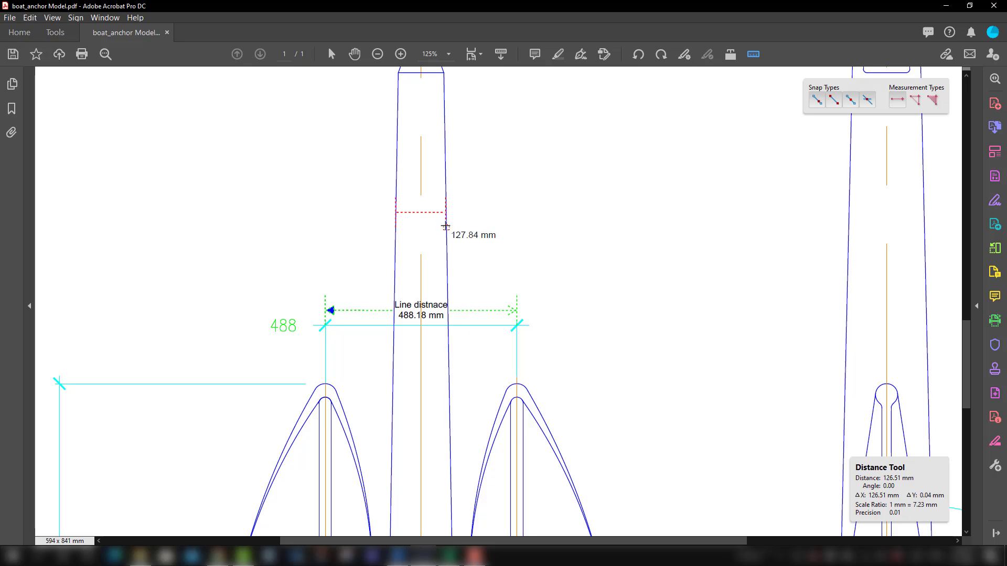
click(445, 227)
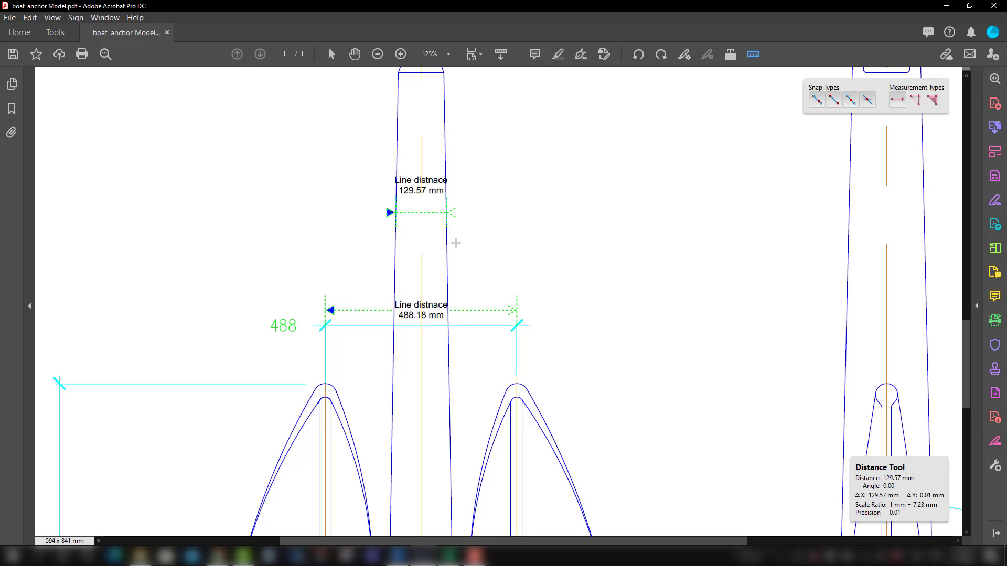
mouse_move(427, 216)
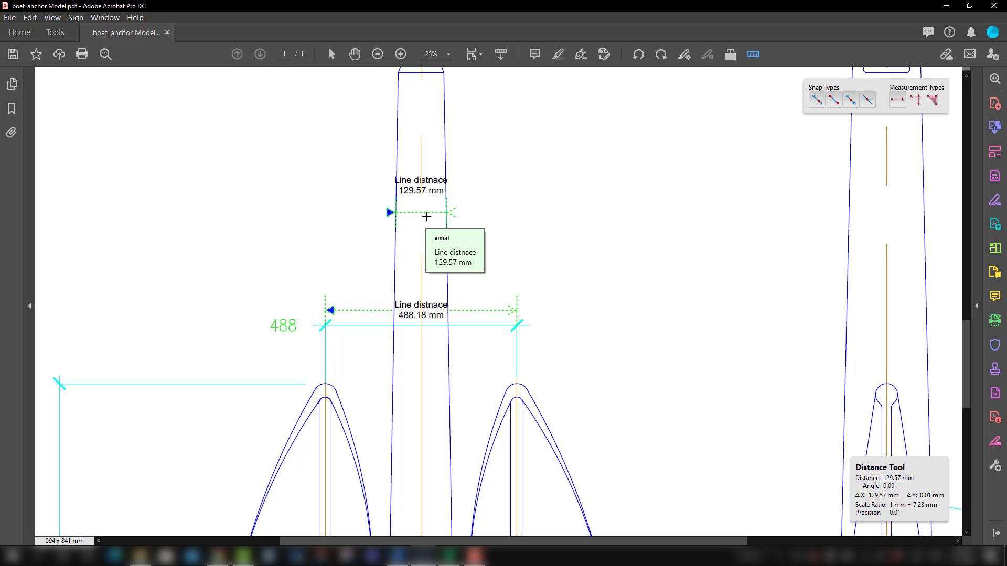
- Turn off snapping to endpoints, midpoints and paths
click(849, 99)
click(833, 100)
click(821, 104)
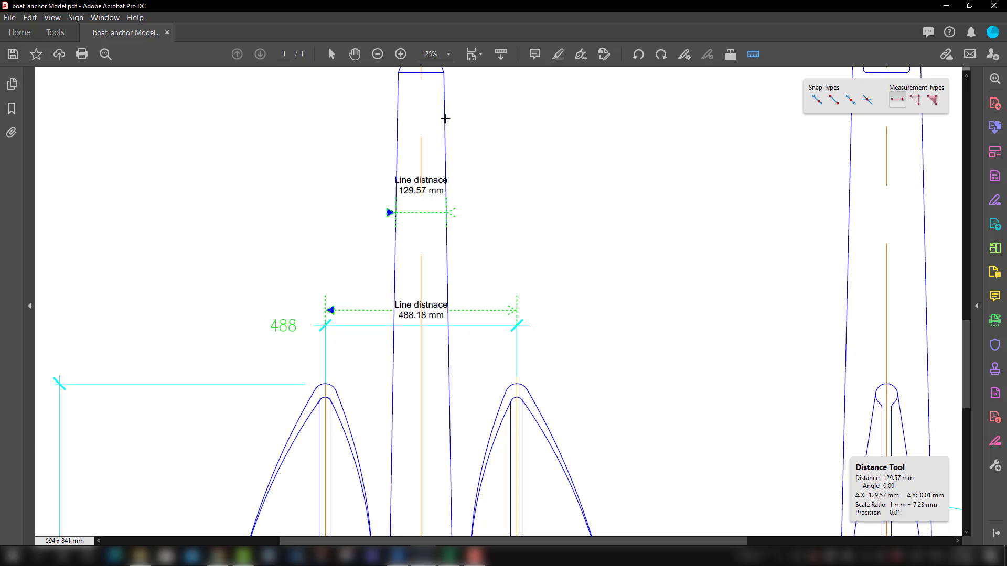
click(397, 122)
key(Escape)
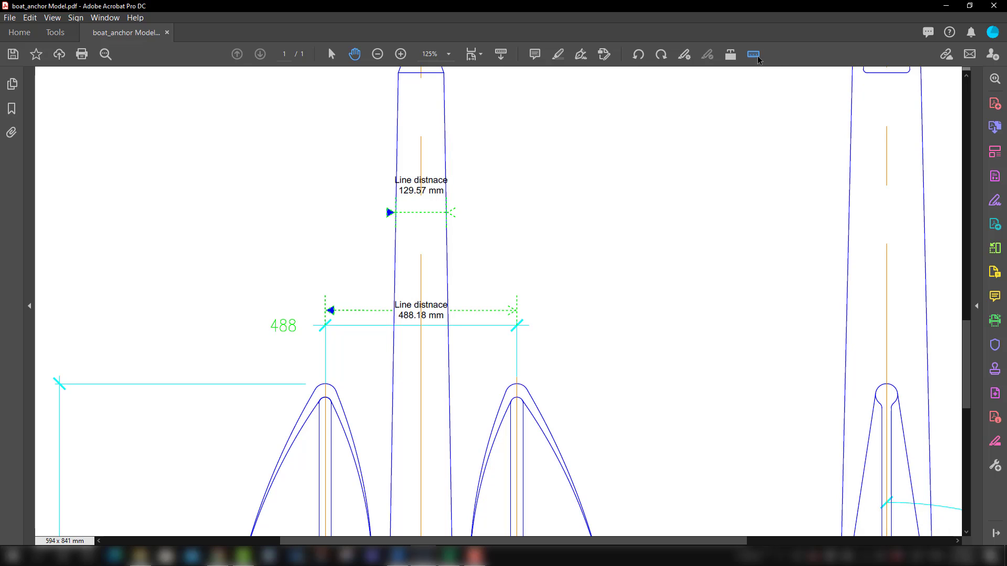
- Turn all three snap types back on for distance measuring
click(755, 55)
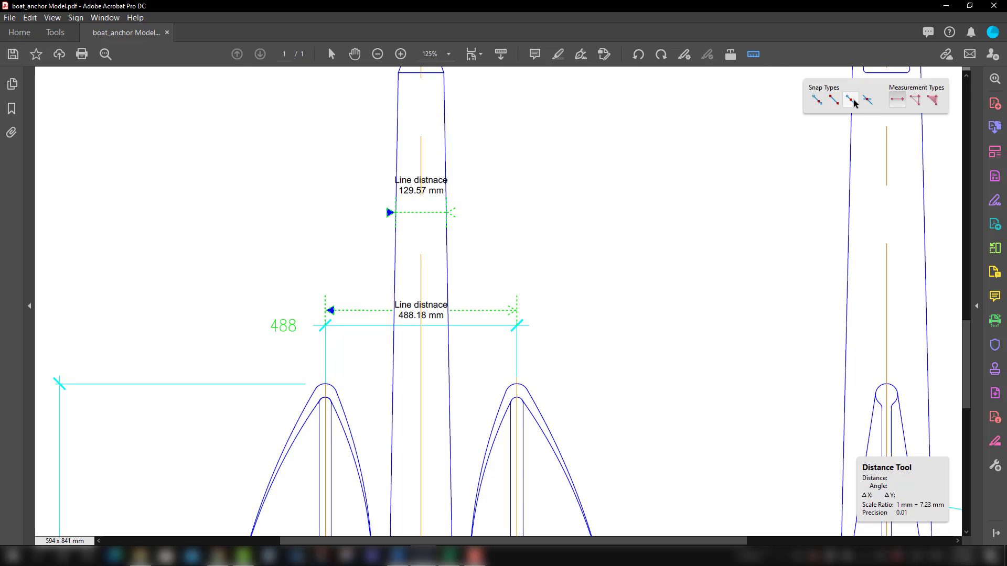
click(850, 100)
click(833, 100)
click(816, 100)
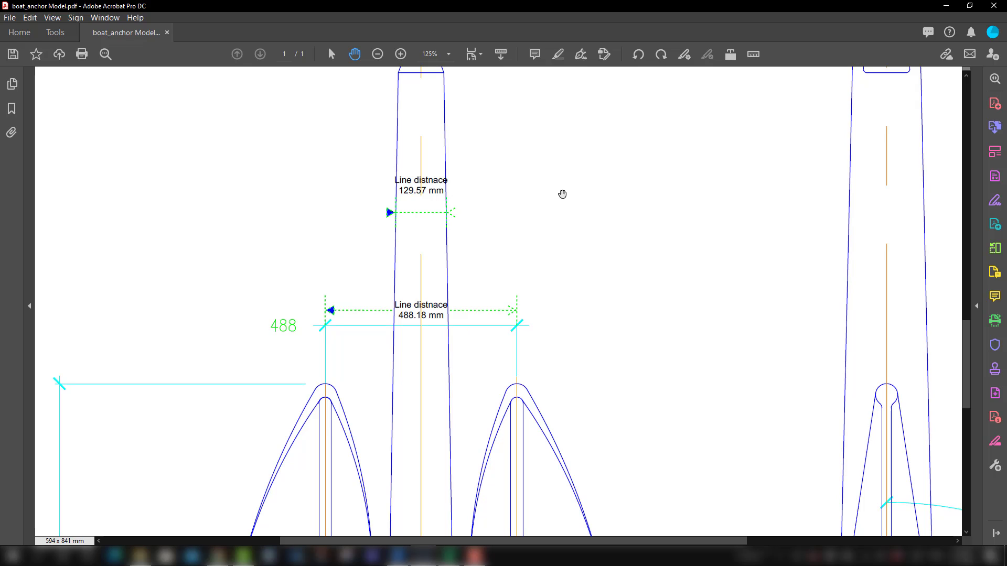
- With Ortho on, measure a 459.44 mm horizontal and a 464.78 mm vertical distance
right_click(581, 168)
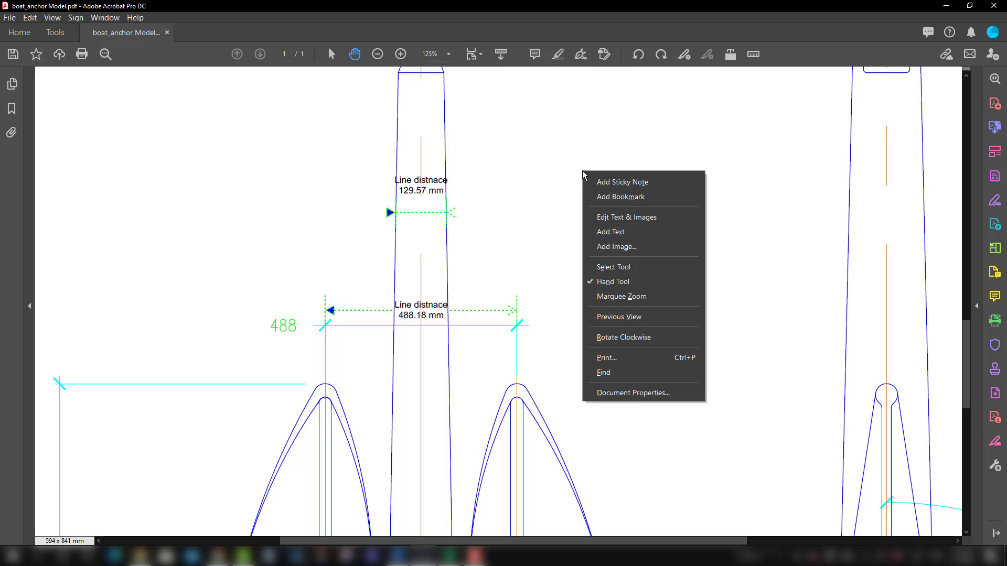
click(753, 54)
right_click(635, 140)
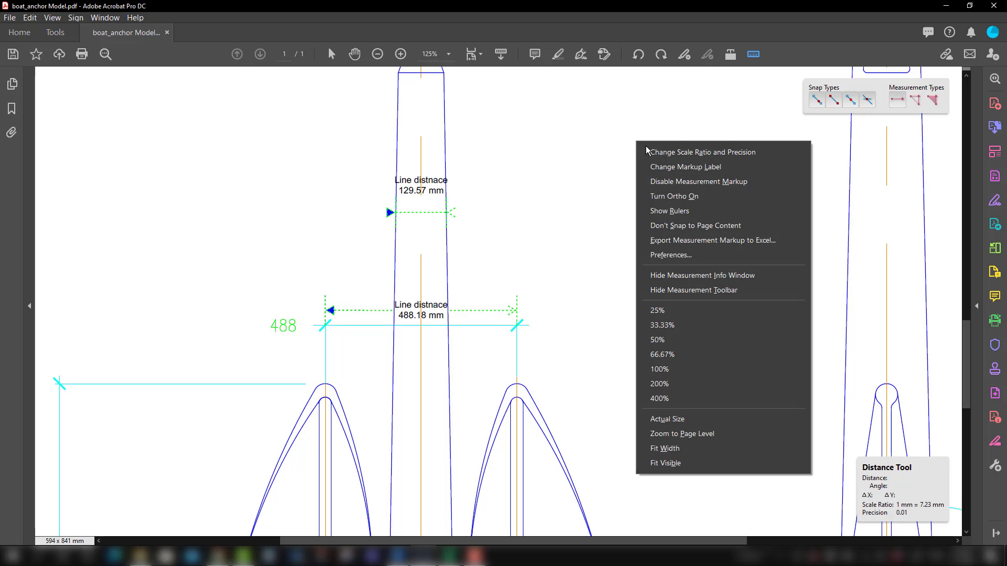
click(681, 197)
click(551, 241)
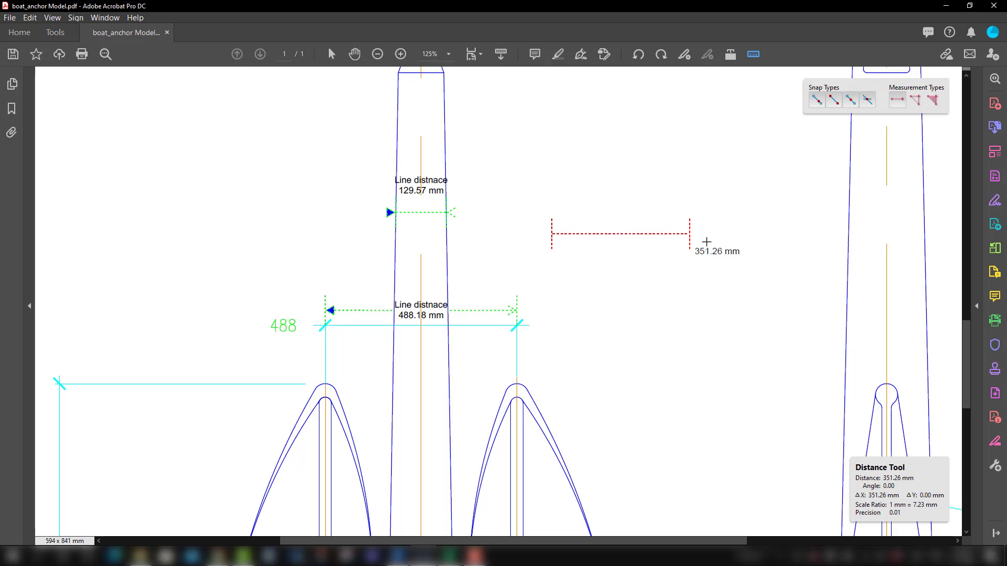
click(731, 234)
click(629, 146)
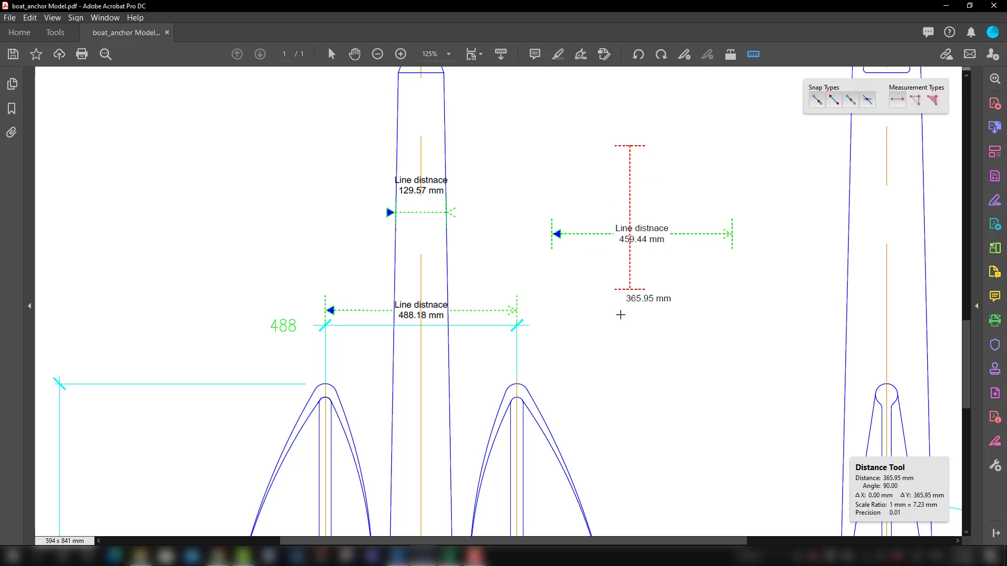
click(623, 329)
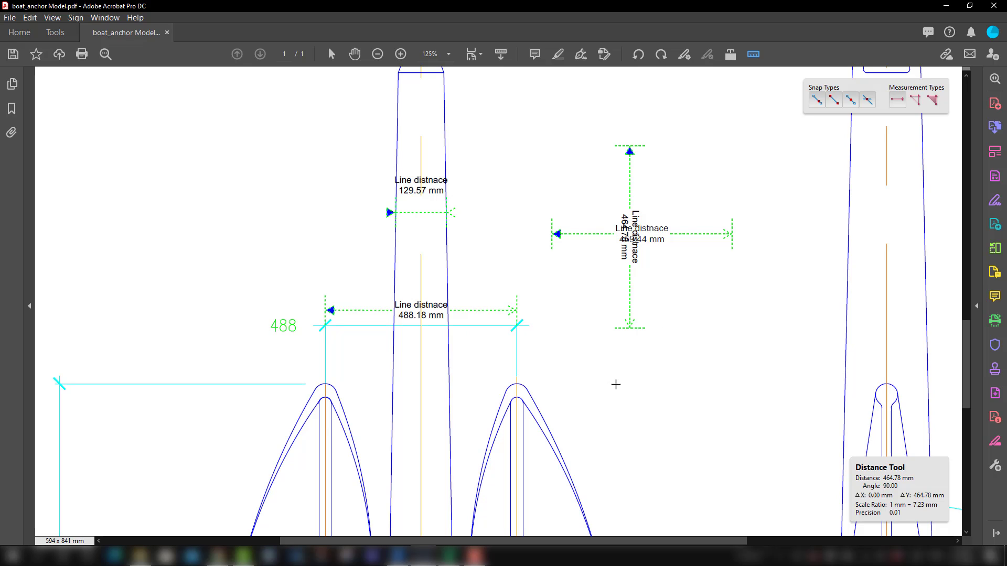
- Turn Ortho off and draw a 375.89 mm diagonal measurement
right_click(718, 143)
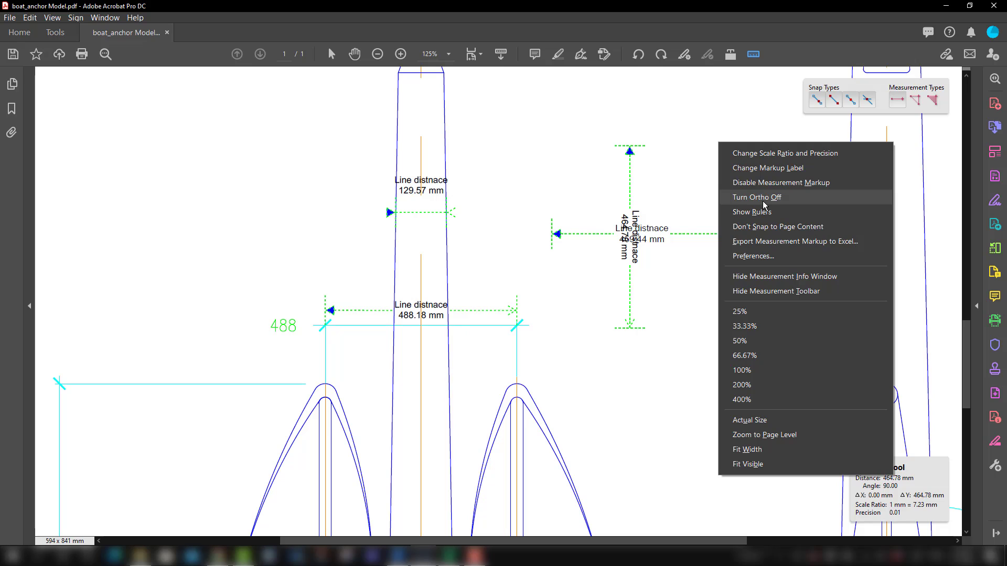
click(763, 197)
click(613, 393)
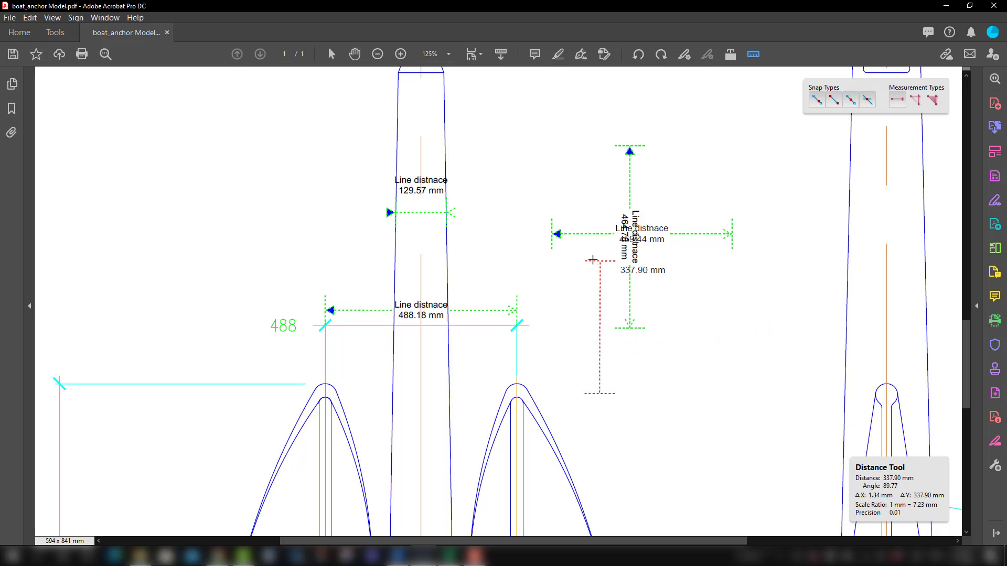
click(712, 451)
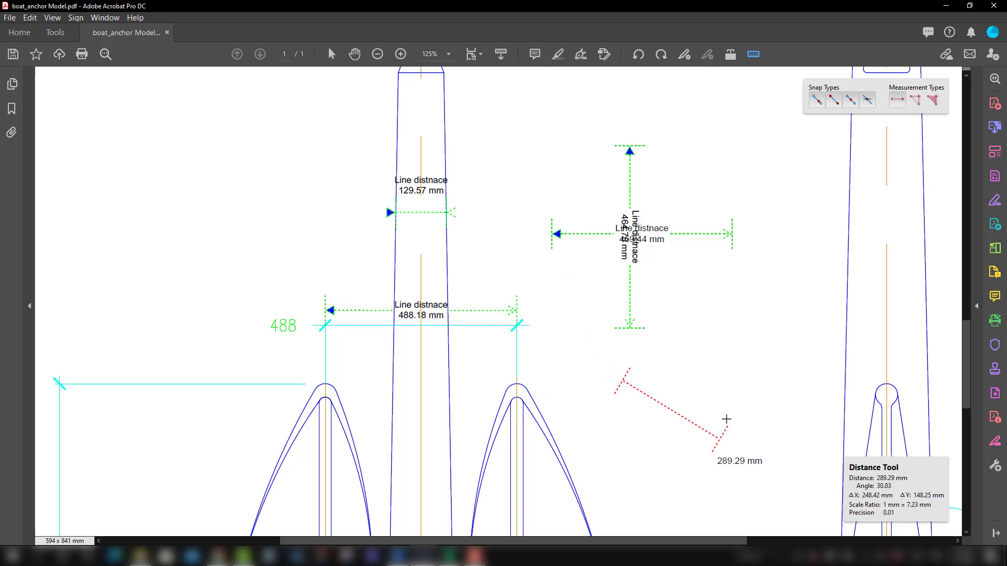
click(731, 301)
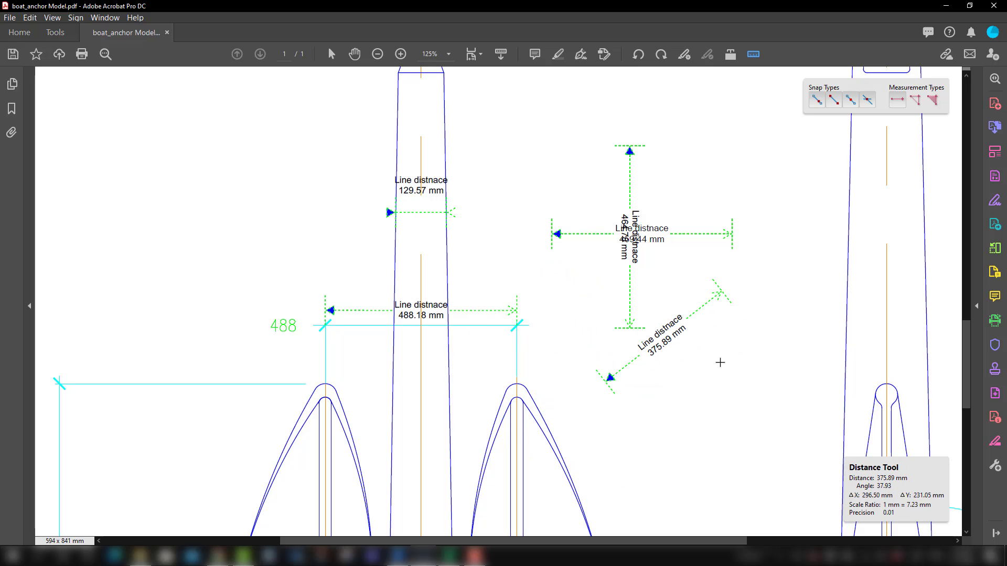
scroll(713, 345, down, 3)
scroll(713, 341, down, 1)
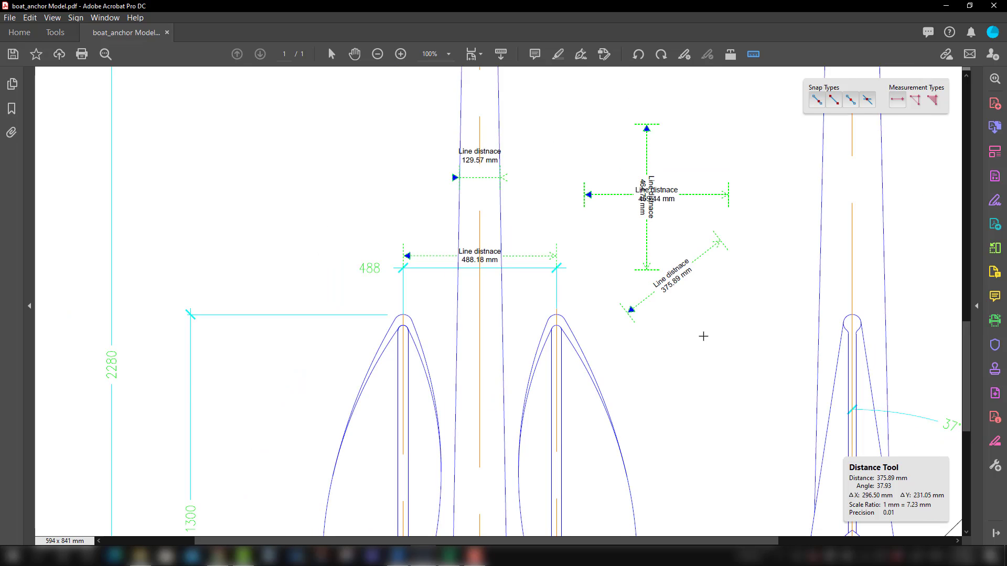
- Shift-constrain measurements of 497.50 mm horizontal, 479.14 mm vertical and a 359.35 mm diagonal
key(shift)
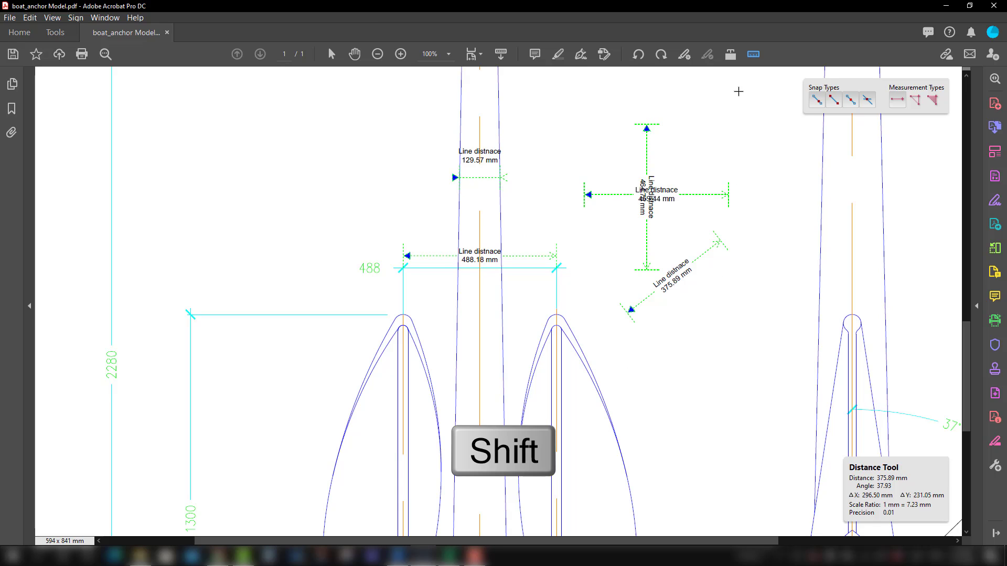
click(627, 368)
click(784, 369)
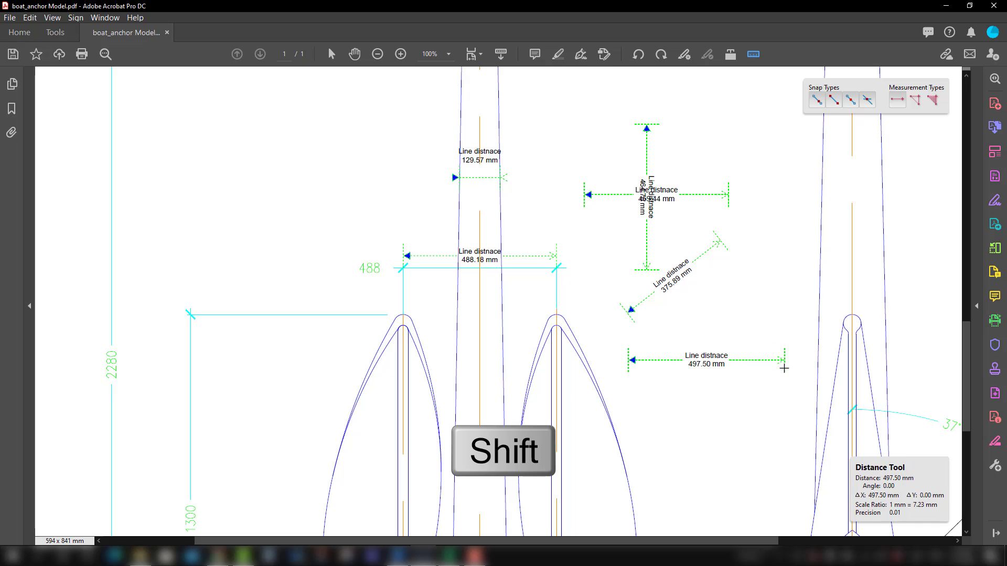
click(740, 290)
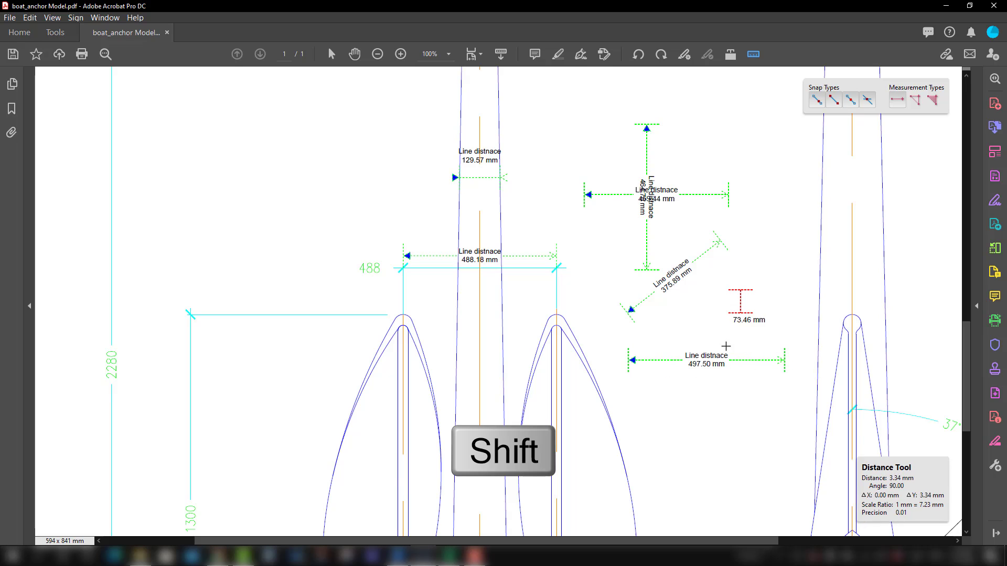
click(725, 440)
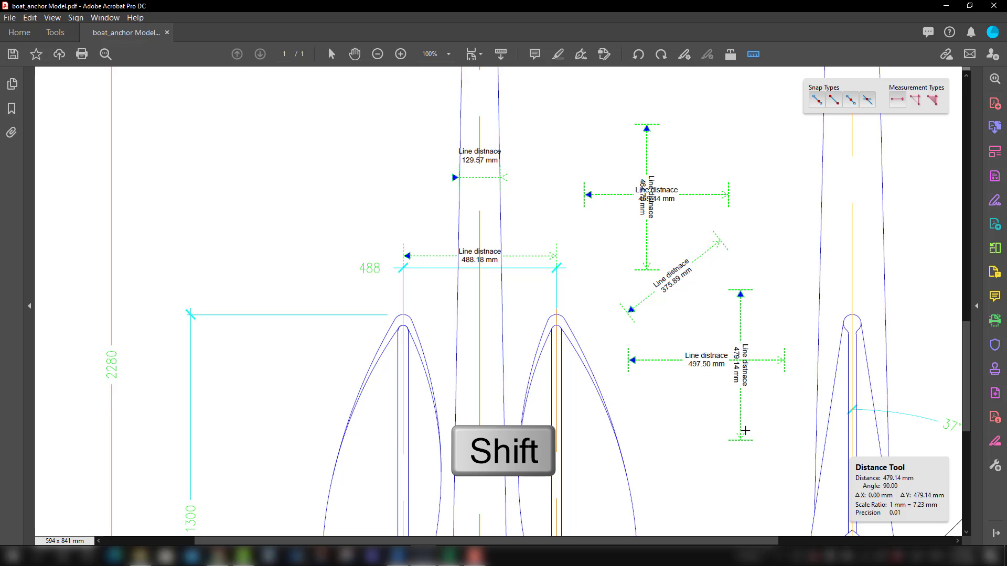
click(650, 411)
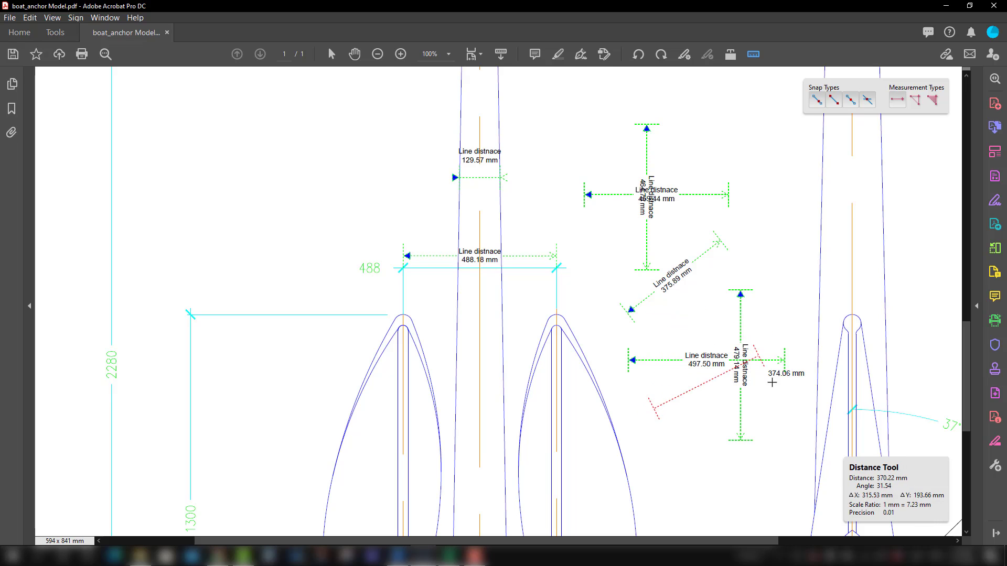
click(757, 473)
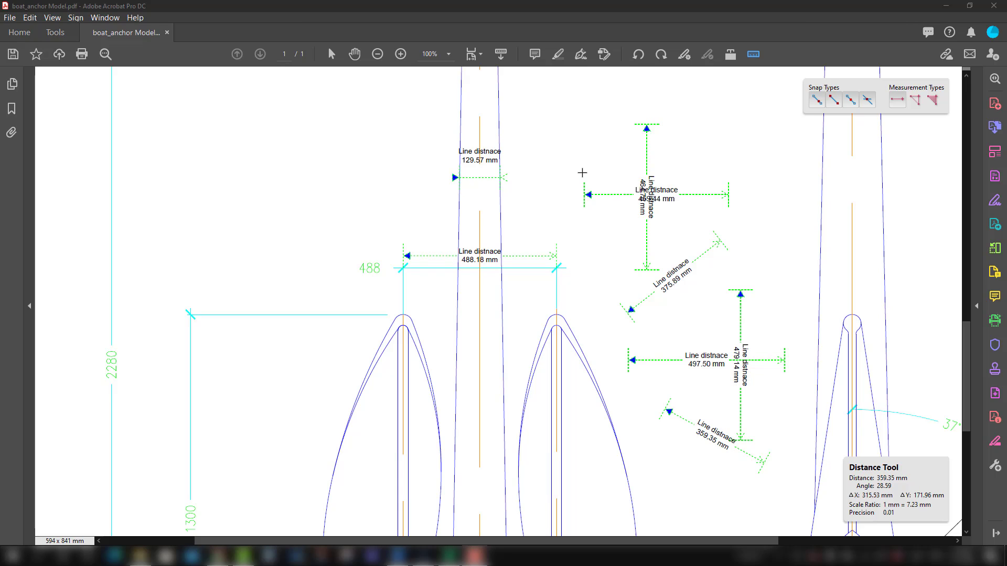
- Switch Measure Preferences to the default label, then measure 495.84 mm at upper left
click(481, 182)
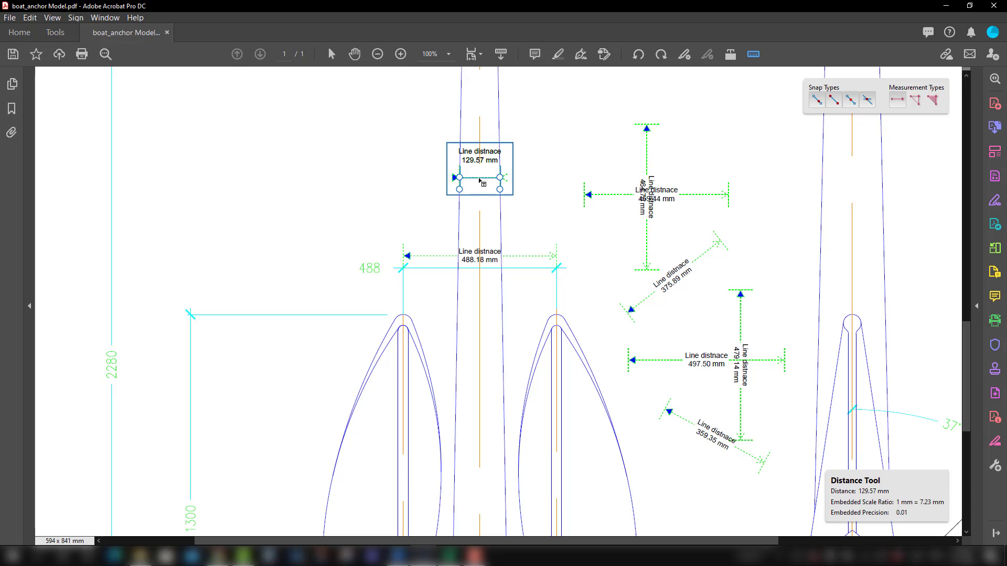
right_click(479, 179)
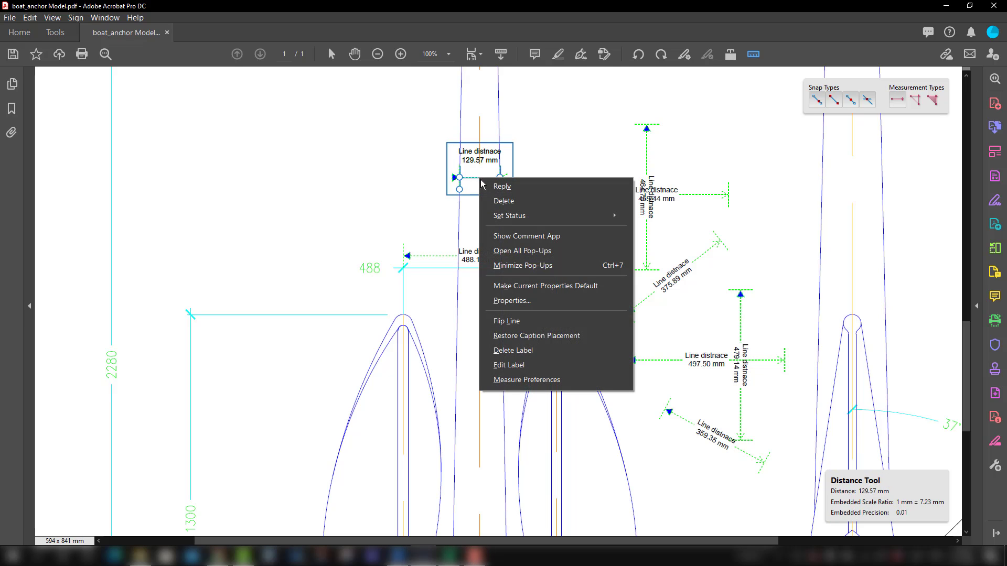
click(556, 378)
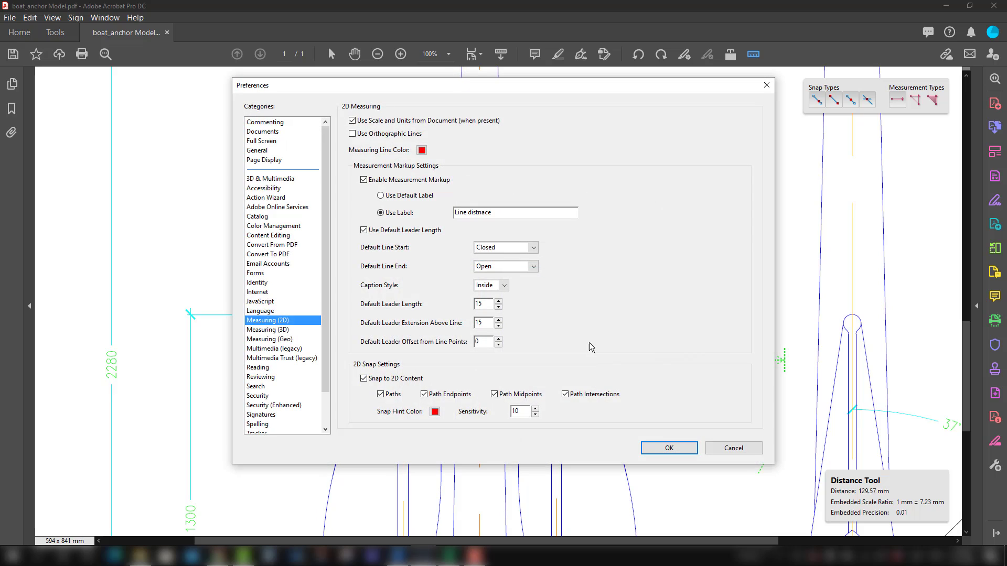
click(410, 198)
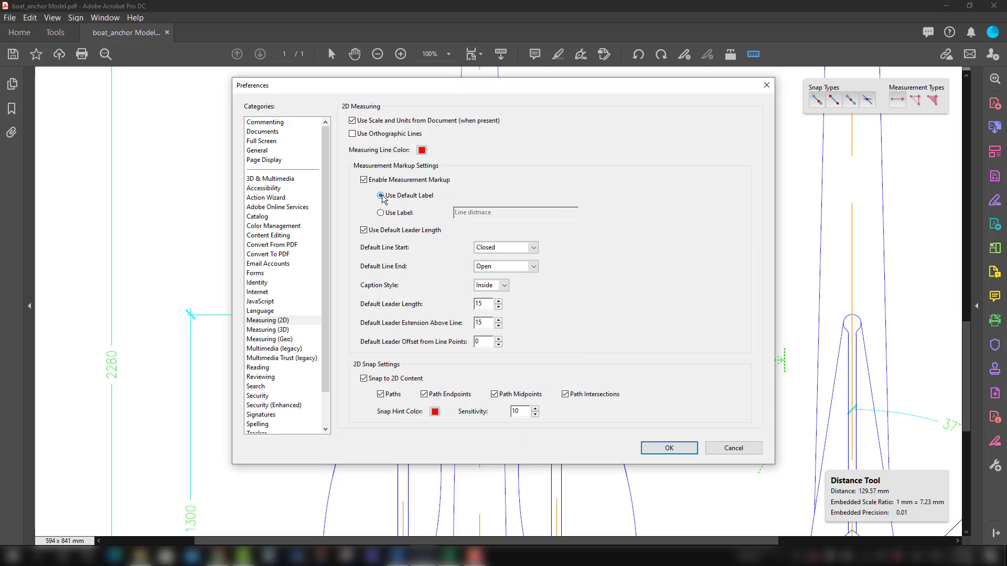
click(669, 449)
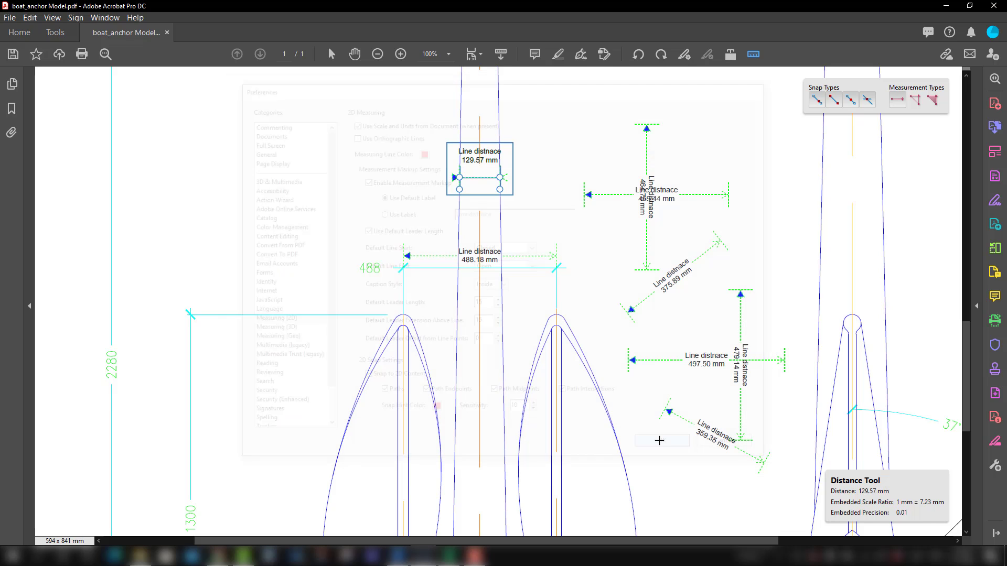
click(176, 180)
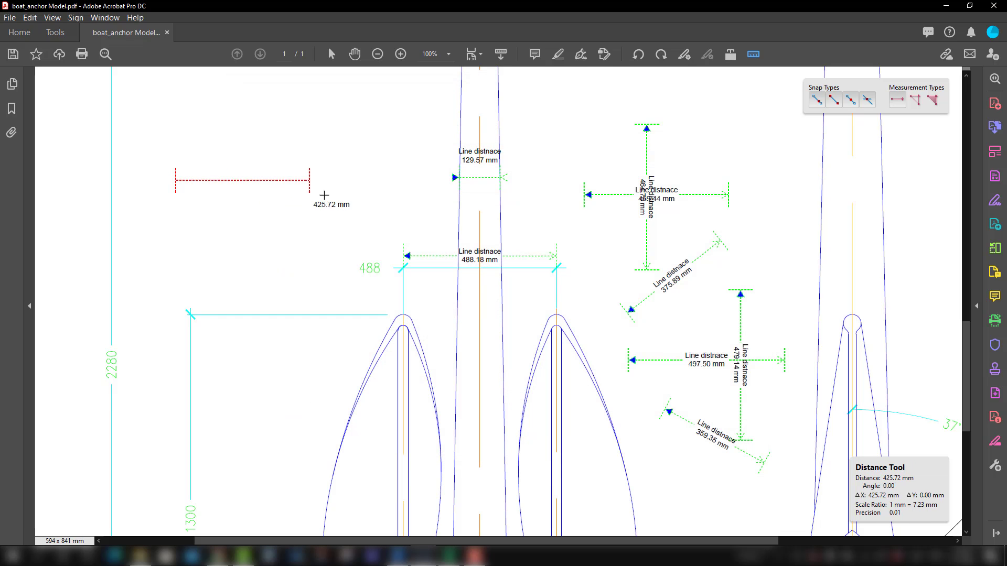
click(332, 180)
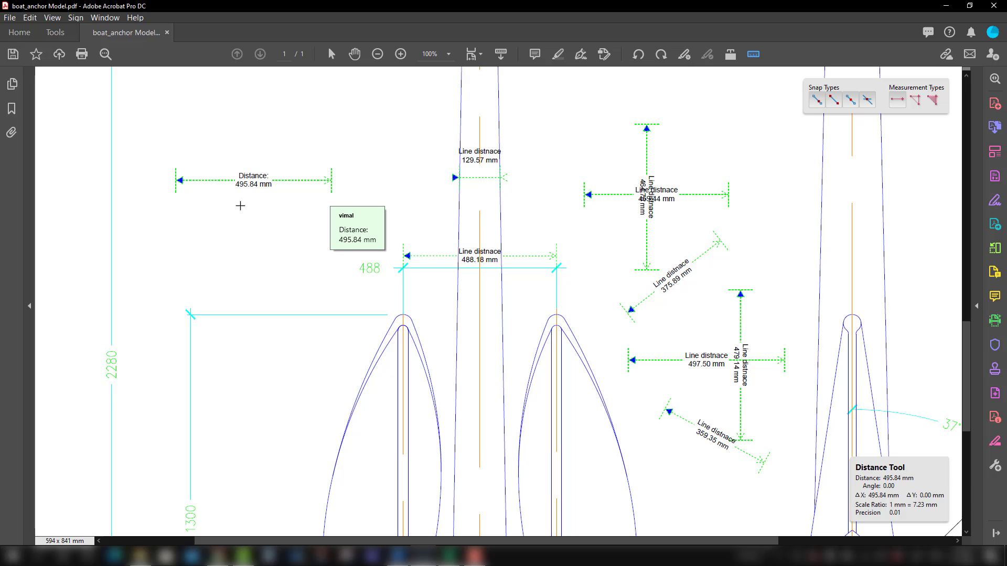
- Set the custom markup label to 'dis' and measure 464.14 mm below the first markup
right_click(257, 187)
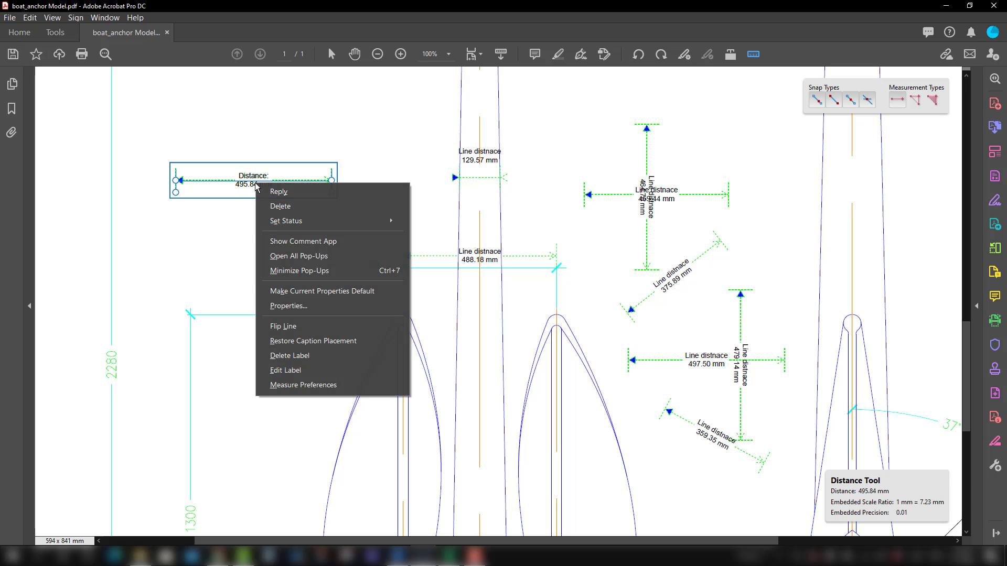
click(313, 386)
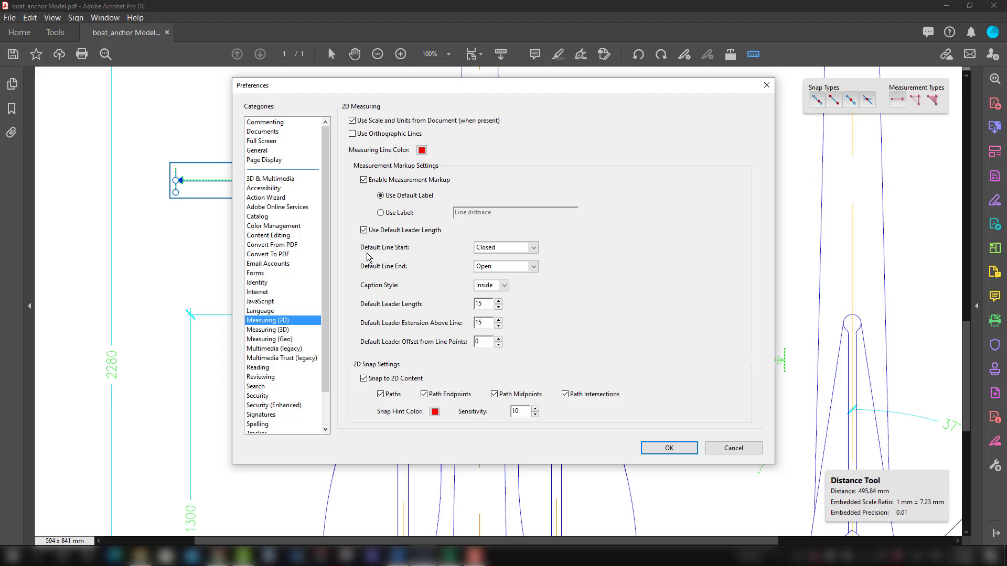
click(387, 214)
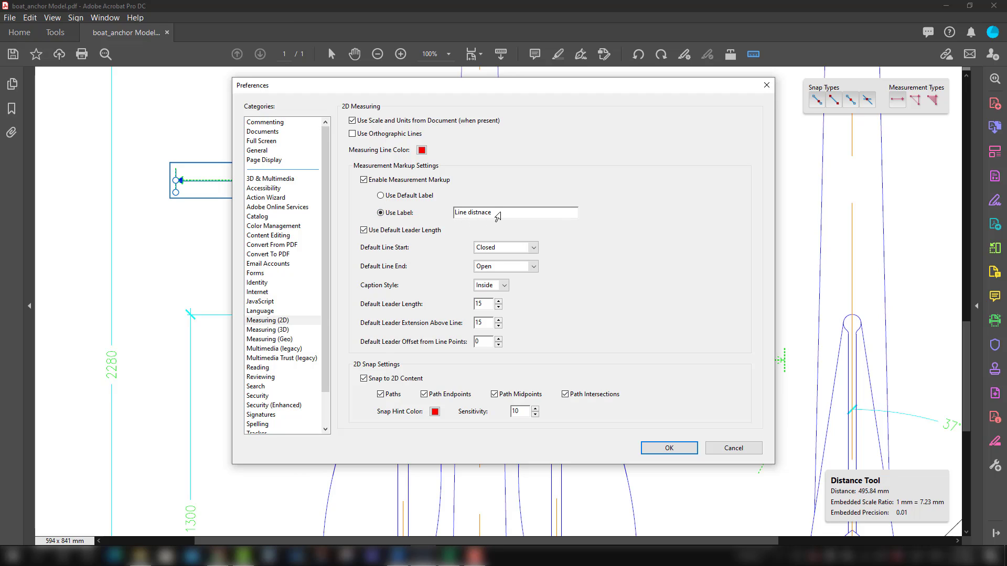
drag(493, 215, 444, 216)
text(dis)
click(677, 449)
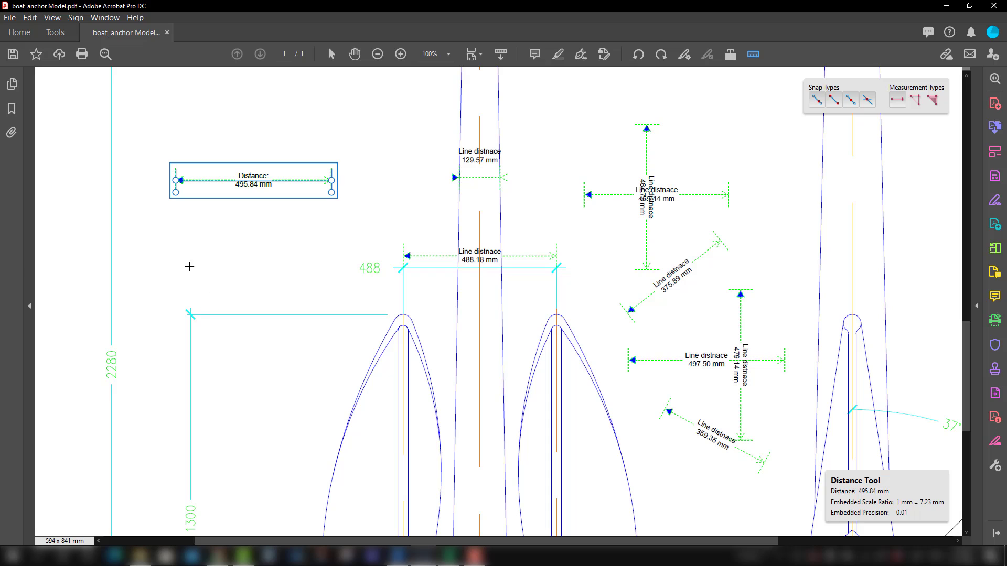
click(173, 263)
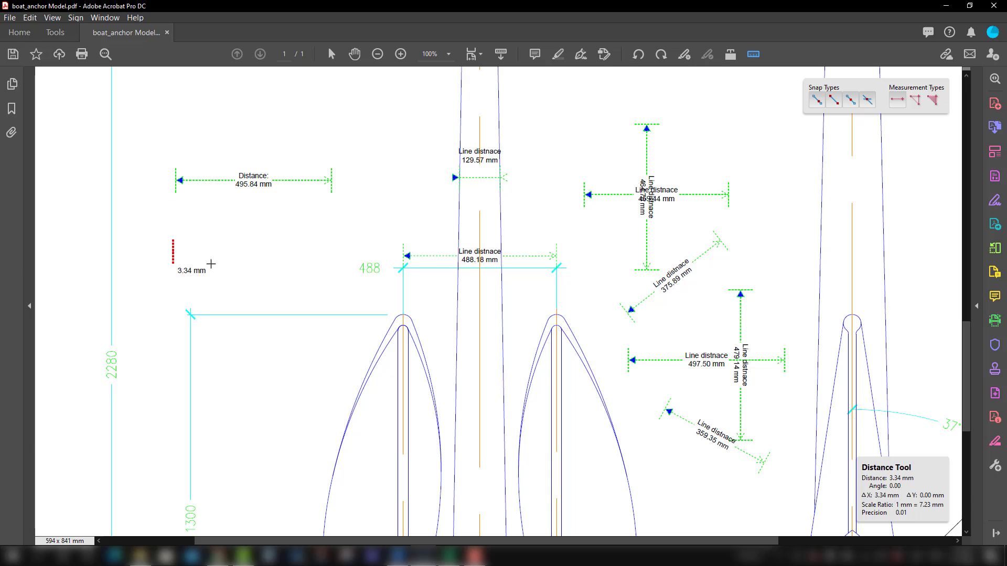
click(318, 264)
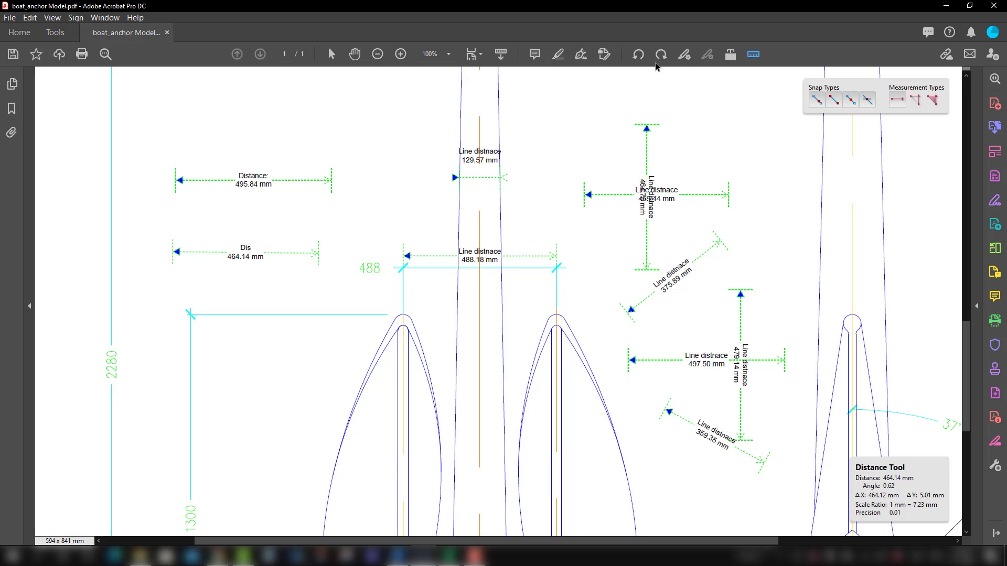
- Change the markup label to 'Label 1' and measure 437.40 mm under the cyan line
right_click(693, 102)
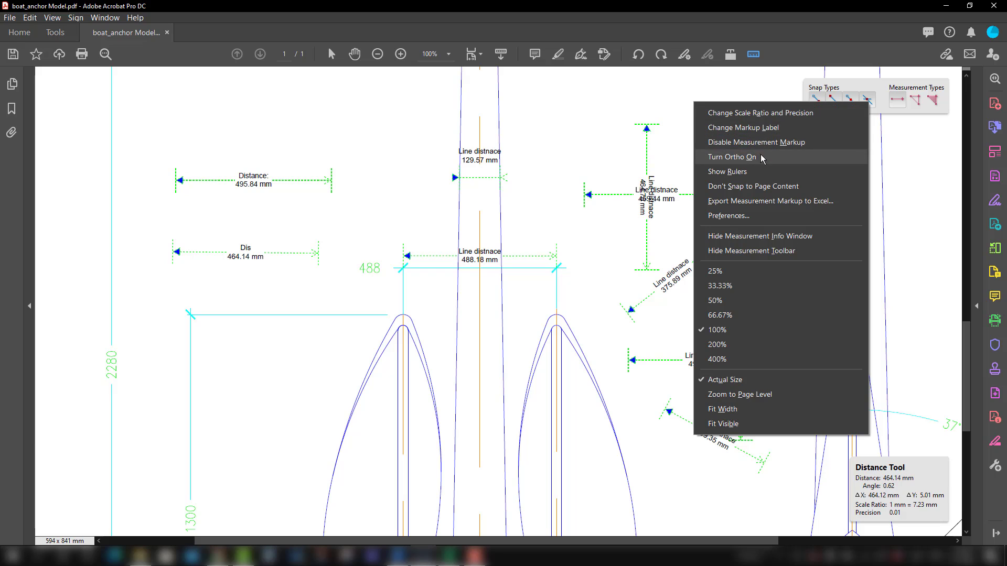
click(753, 128)
key(ctrl+a)
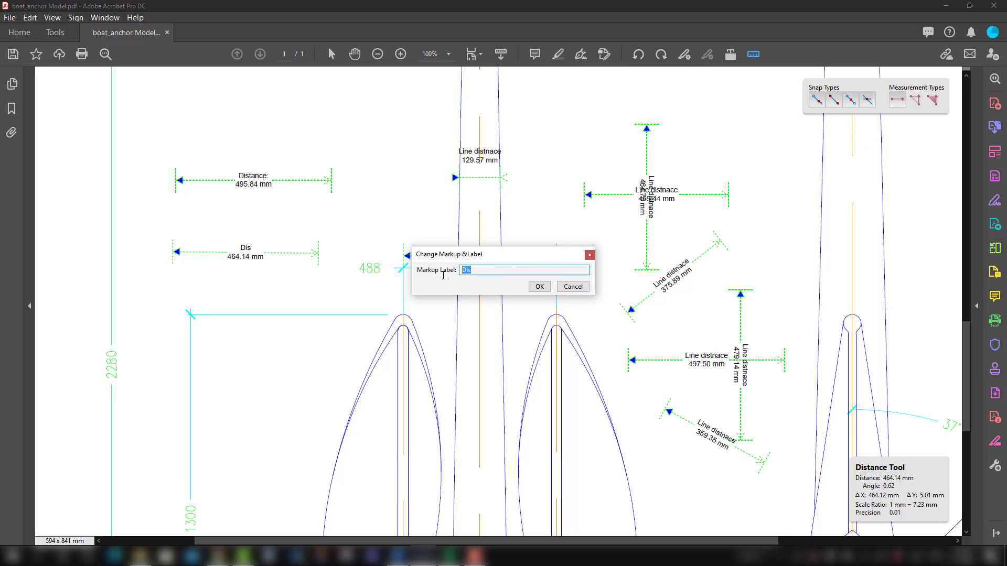
text(Label 1)
click(539, 287)
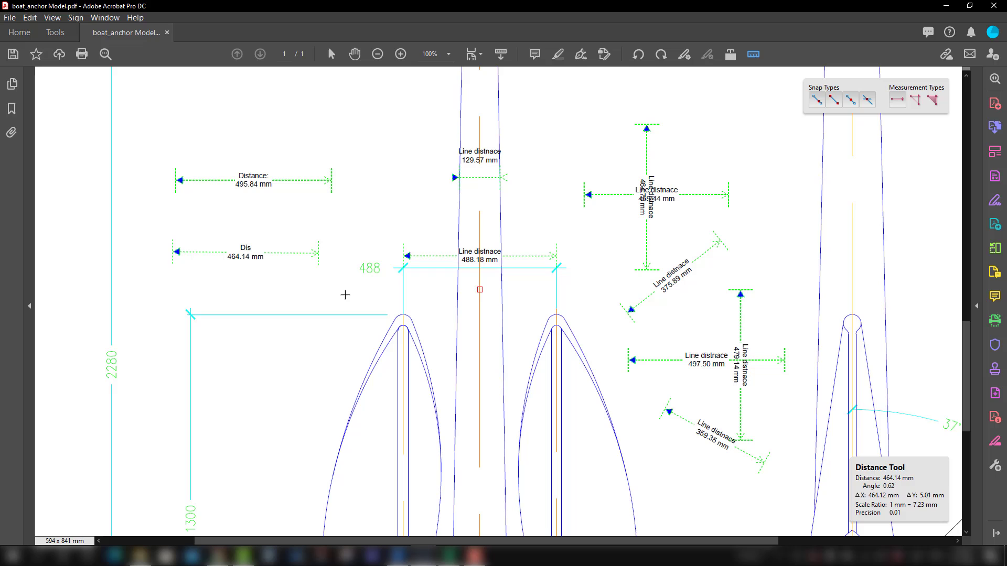
click(183, 347)
click(320, 347)
click(318, 360)
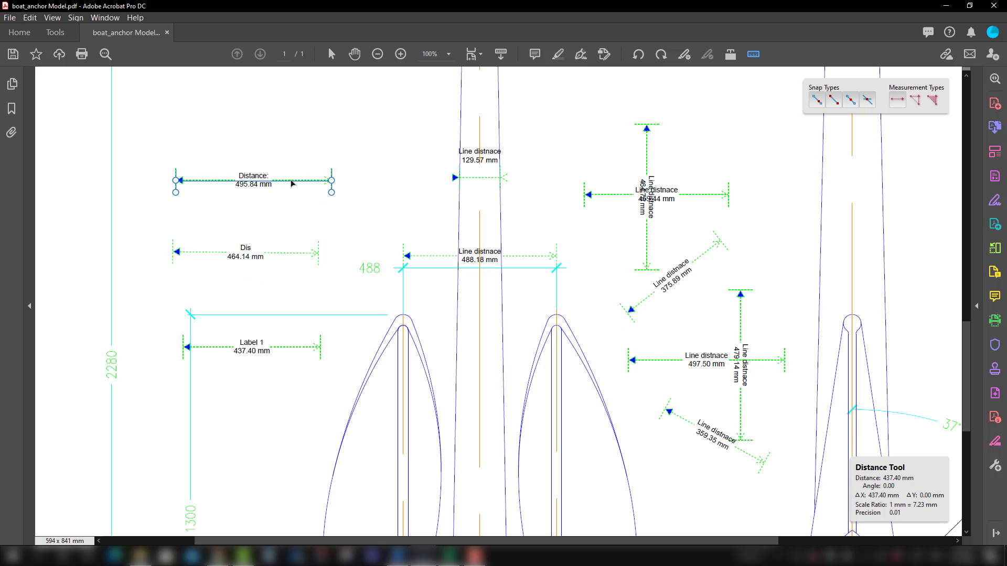
- Open the program Preferences from the Edit menu
right_click(292, 183)
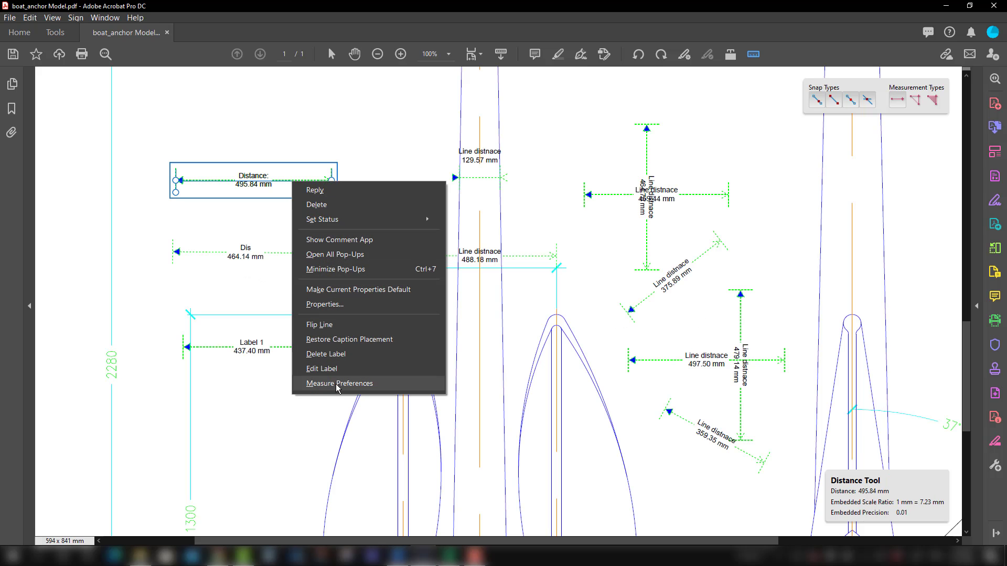
click(337, 386)
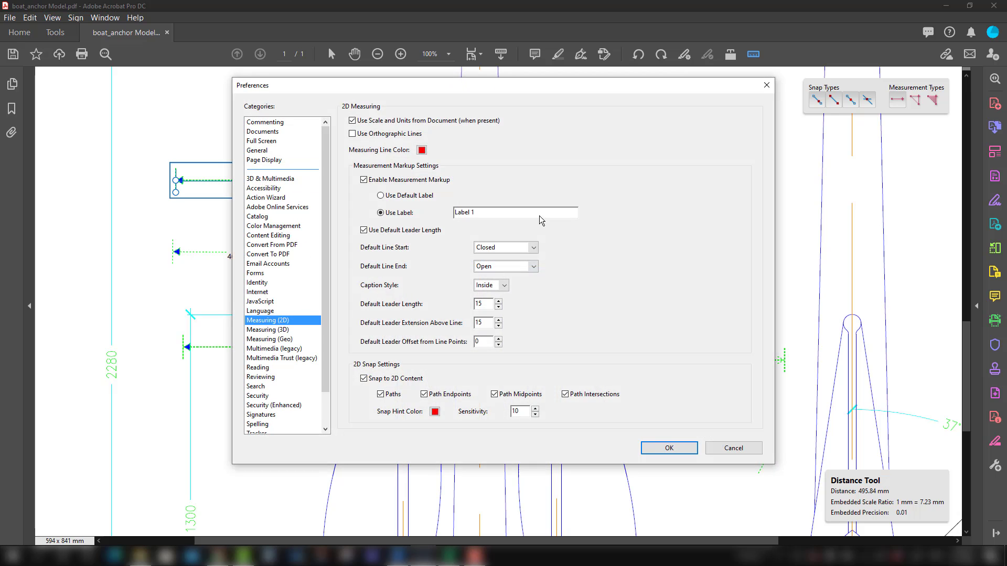
click(771, 83)
click(30, 17)
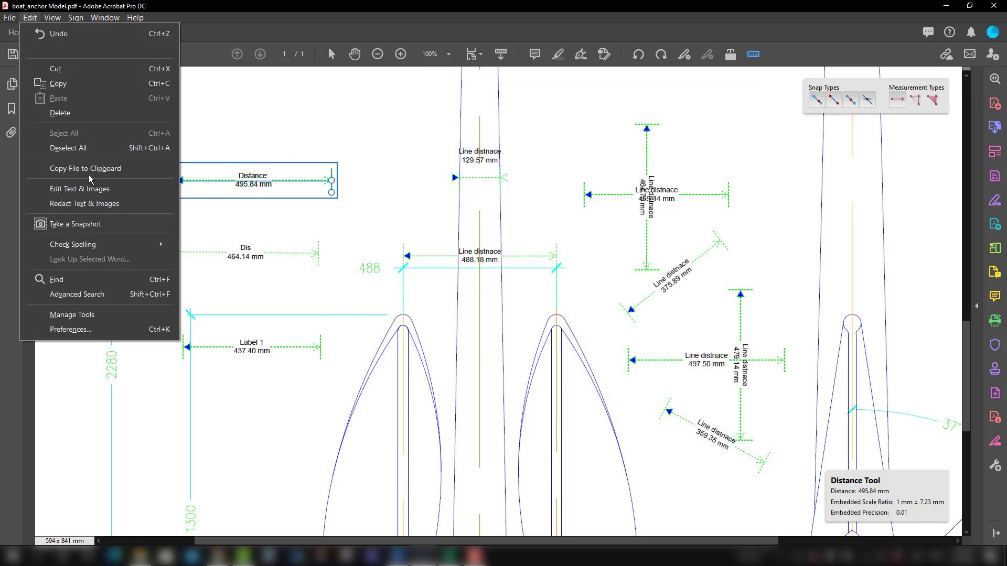
click(97, 331)
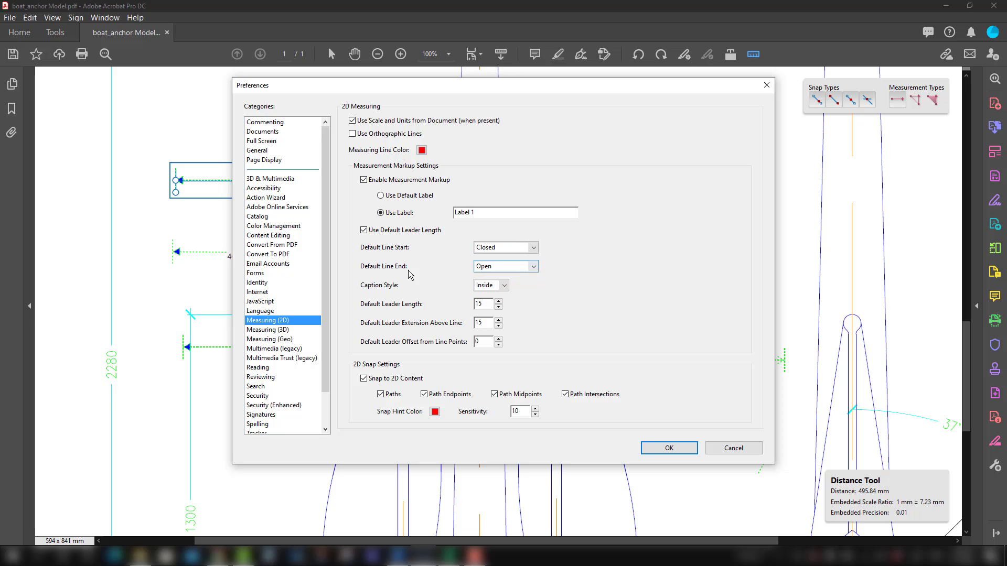
- In Measuring (2D), set line end Closed, caption style Top, leader extension 5, and confirm
click(531, 270)
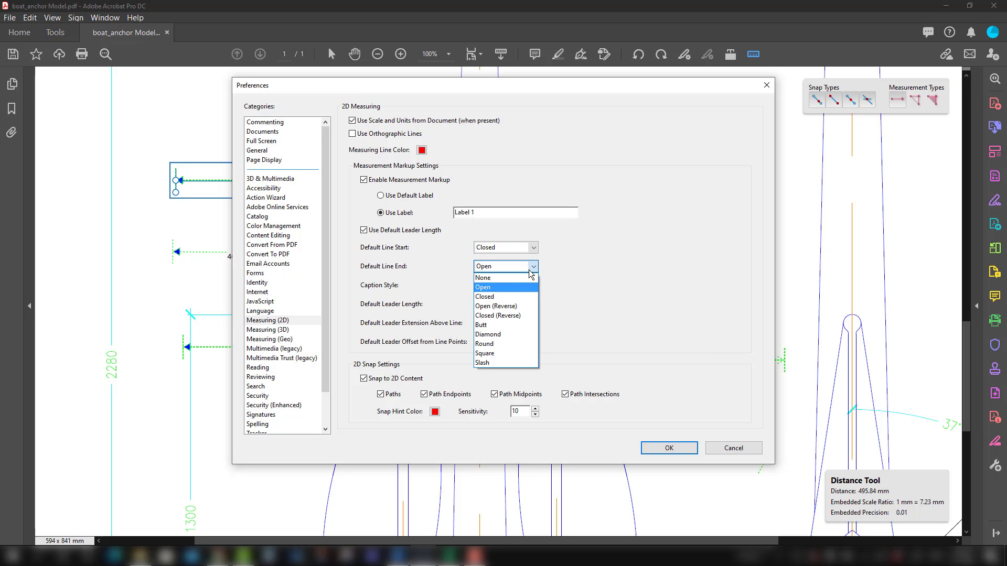
click(493, 296)
click(537, 270)
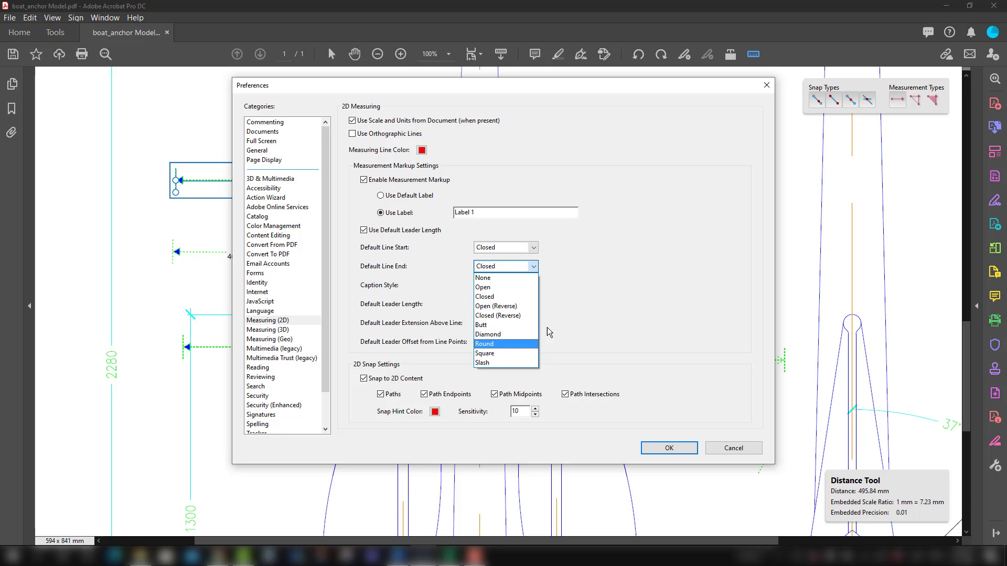
click(604, 295)
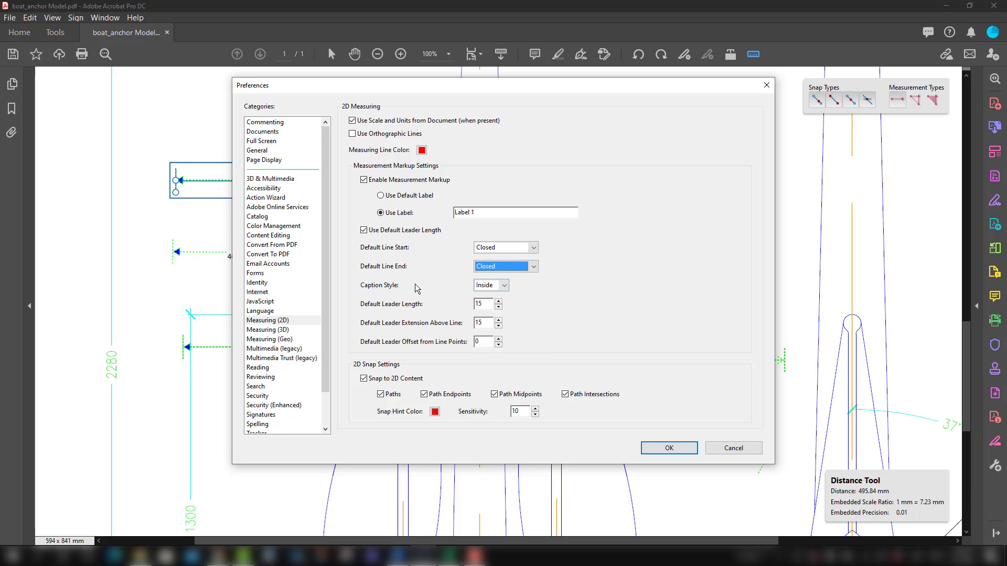
click(503, 290)
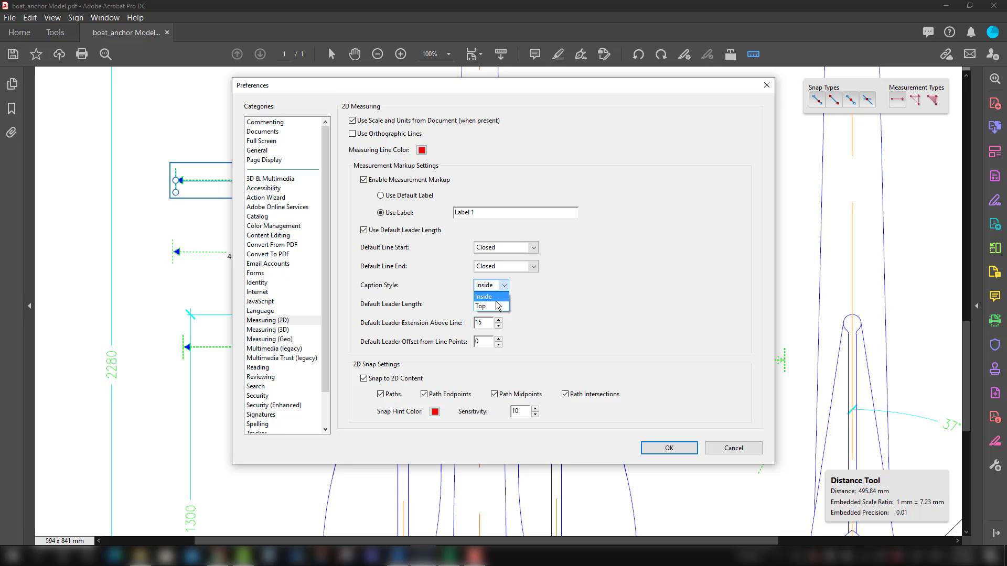
click(496, 306)
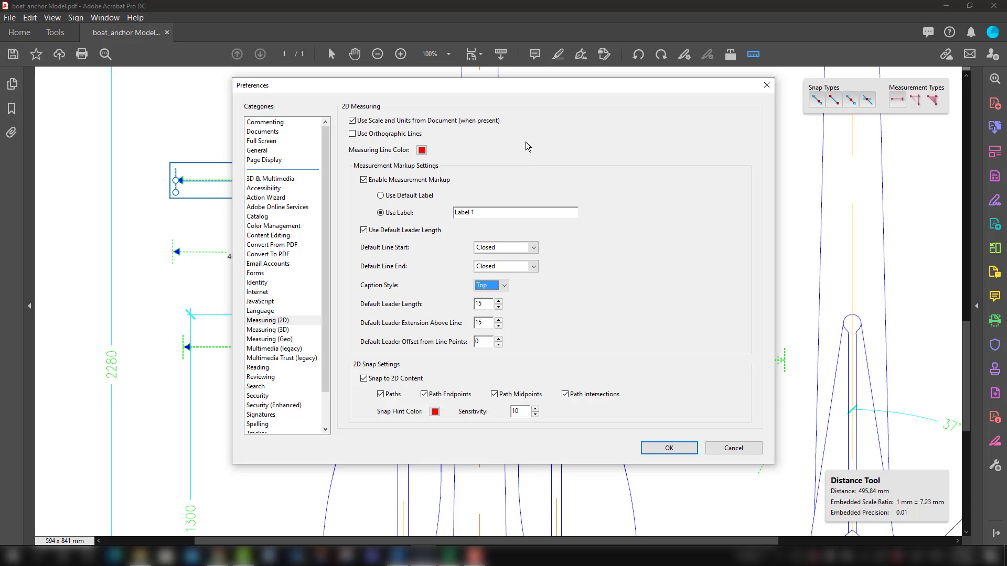
drag(519, 86, 276, 103)
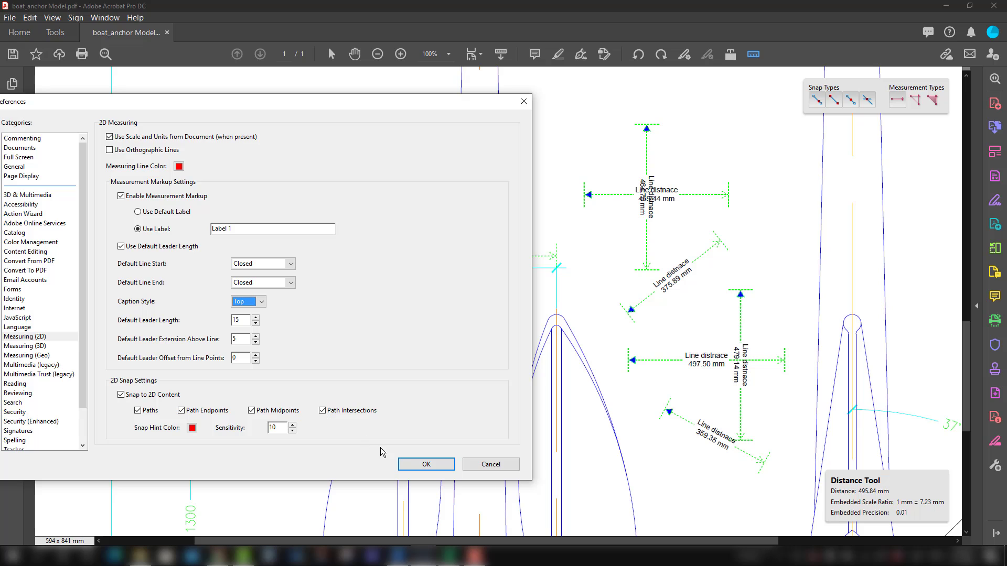
click(426, 464)
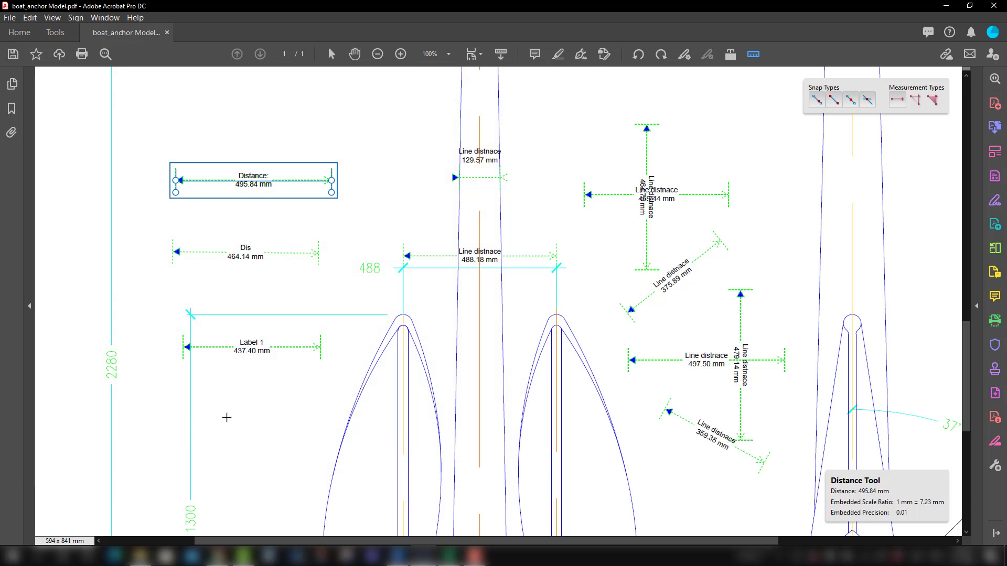
- Add a 'Label 1' 469.12 mm measurement lower on the drawing and select it
click(169, 417)
key(Escape)
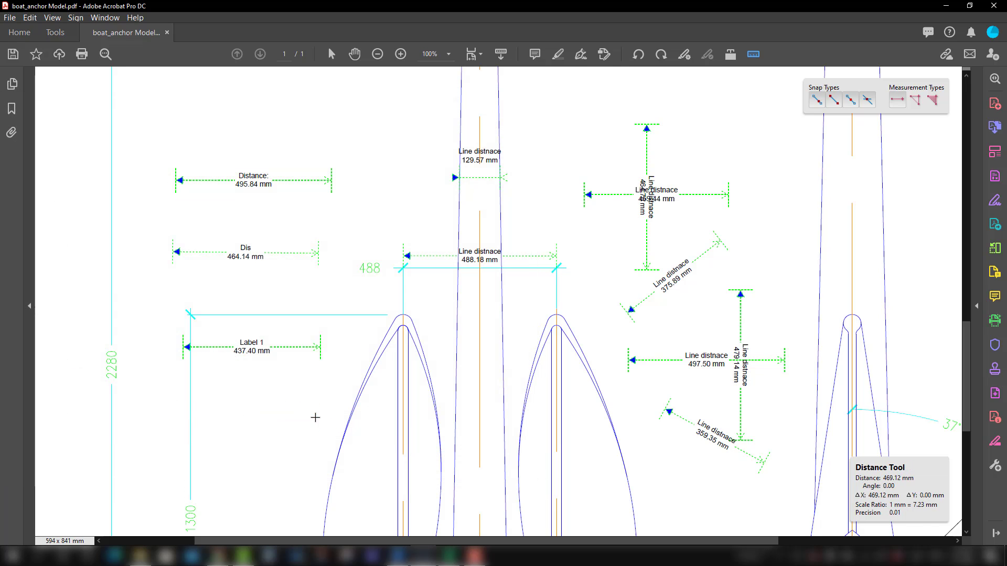
click(316, 406)
click(242, 408)
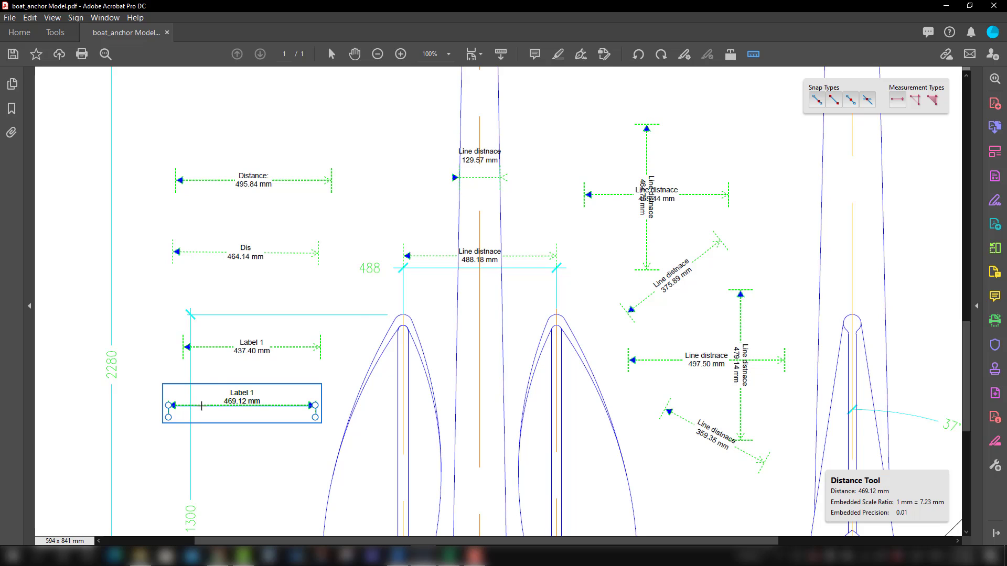
- Style the 469.12 mm markup as a solid red line with cyan-filled arrowheads
right_click(201, 405)
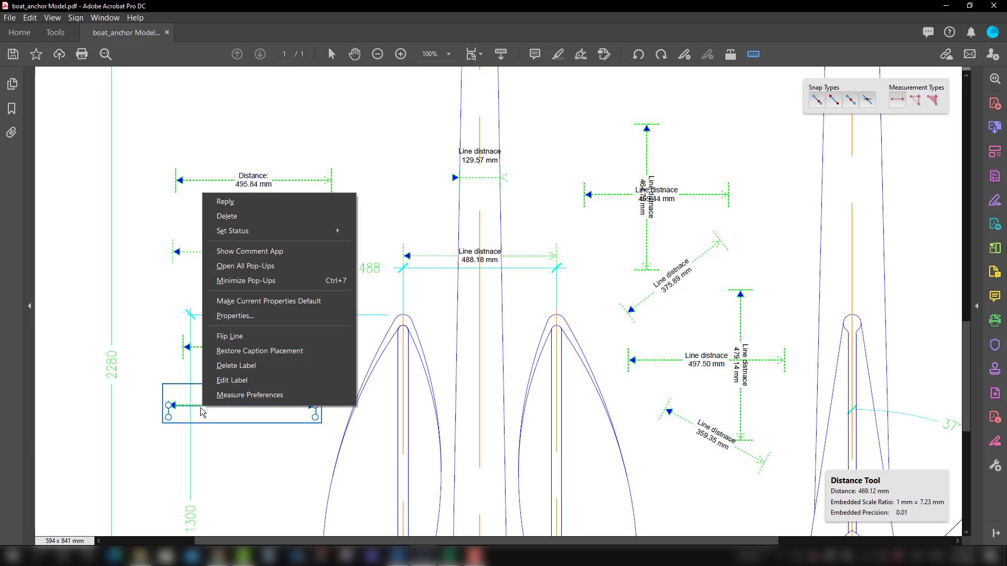
click(242, 322)
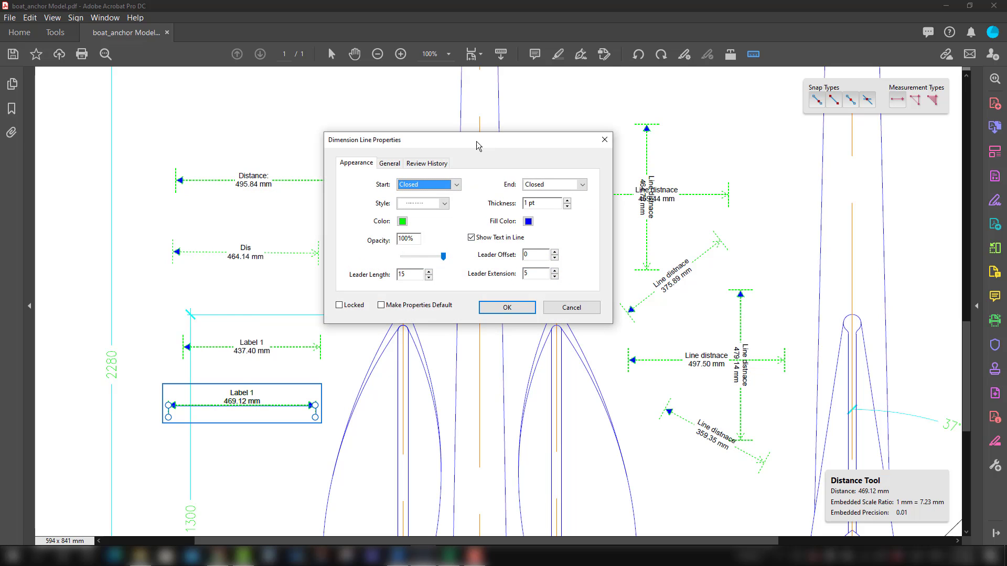
drag(595, 179, 642, 183)
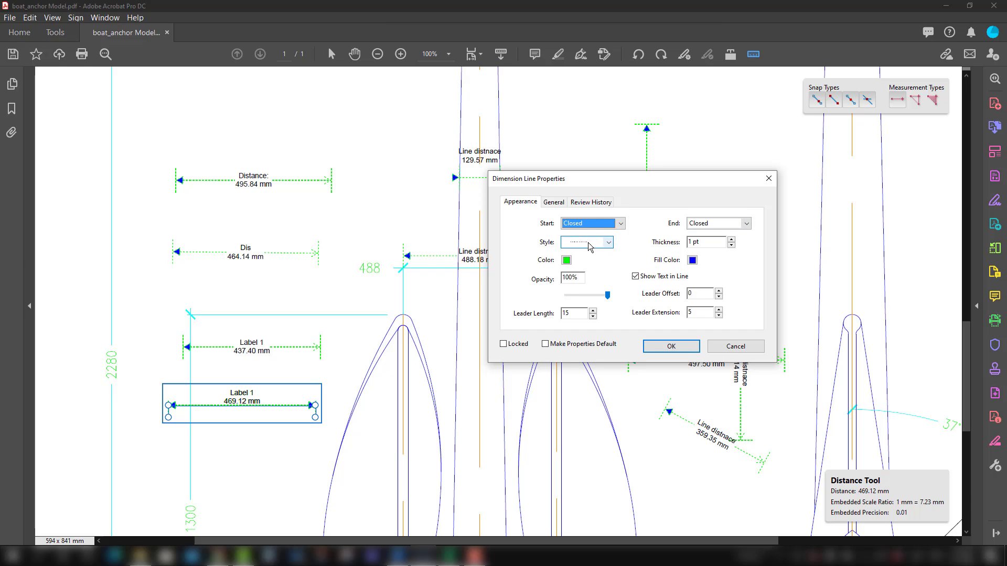
click(609, 242)
click(595, 258)
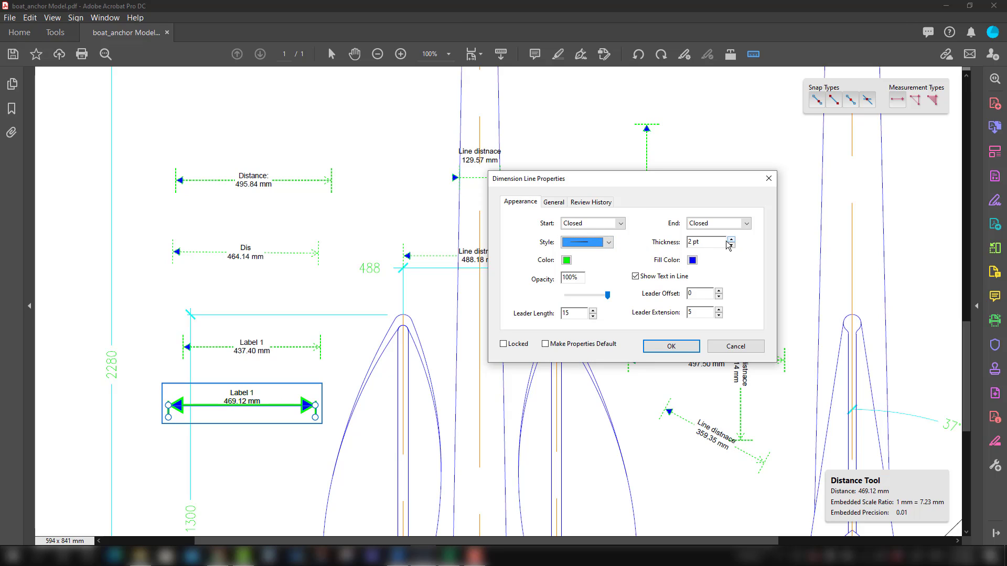
click(566, 261)
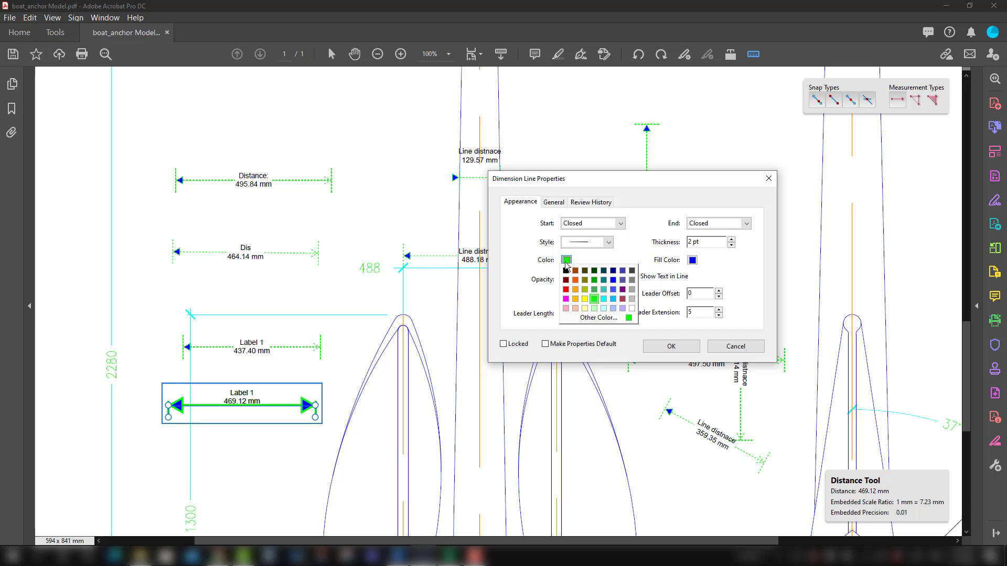
click(566, 289)
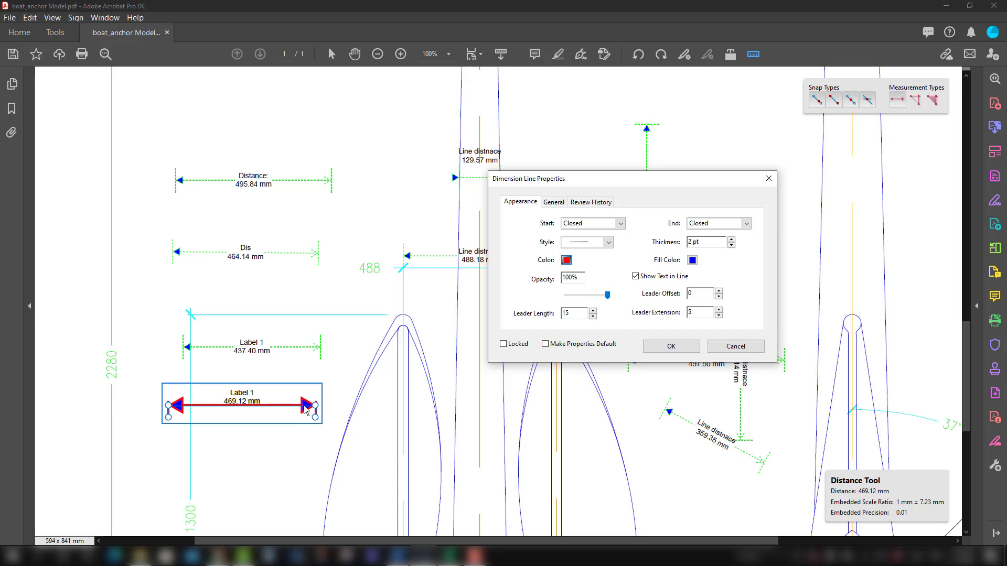
click(693, 260)
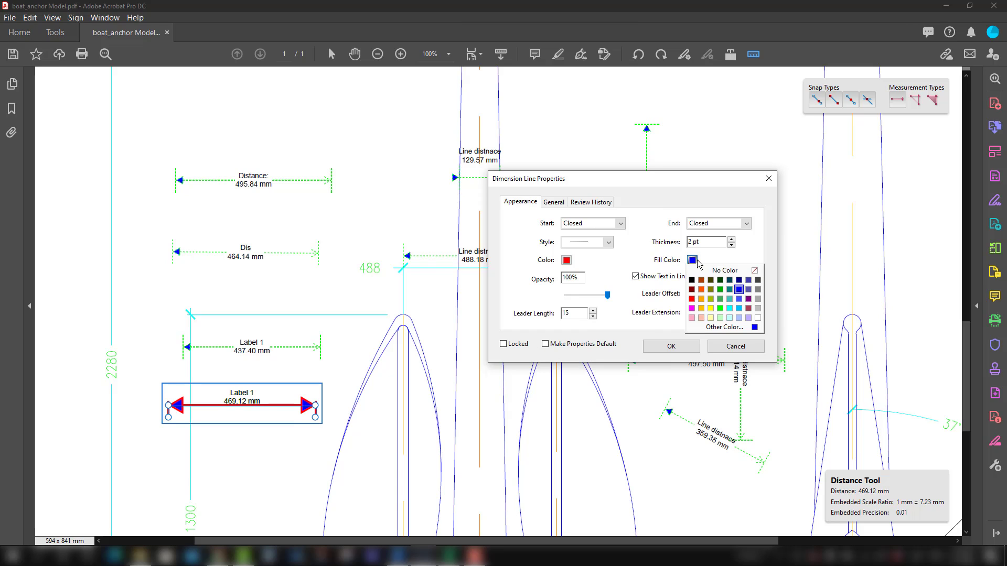
click(730, 308)
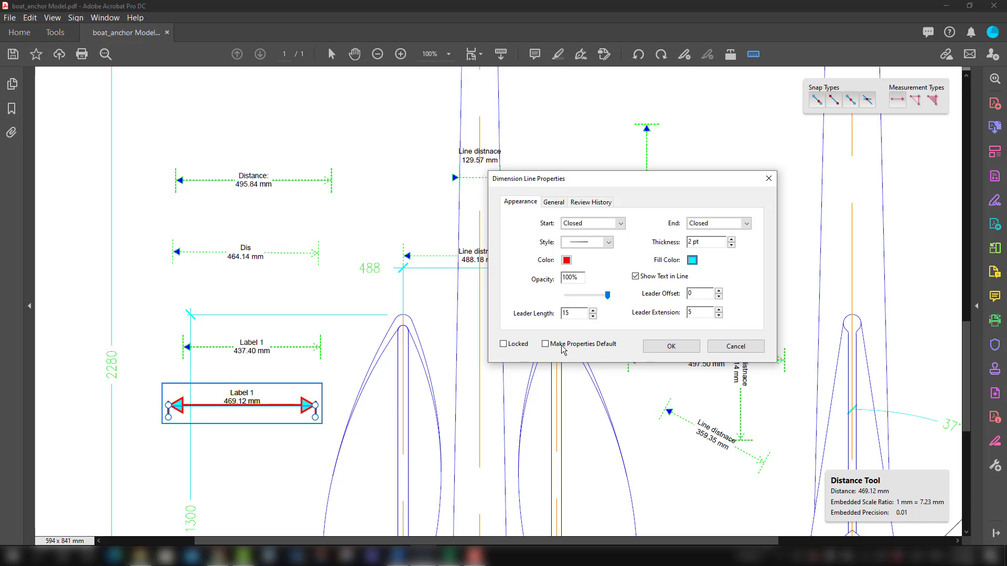
click(671, 347)
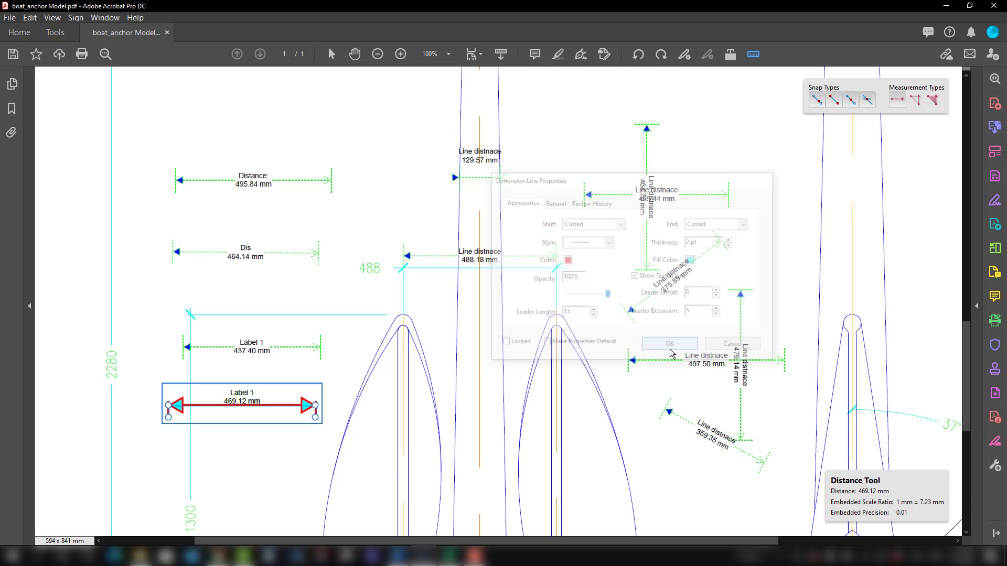
scroll(399, 394, down, 2)
- Make the 469.12 mm measurement's red 2 pt line and cyan closed arrowheads the default style
click(269, 402)
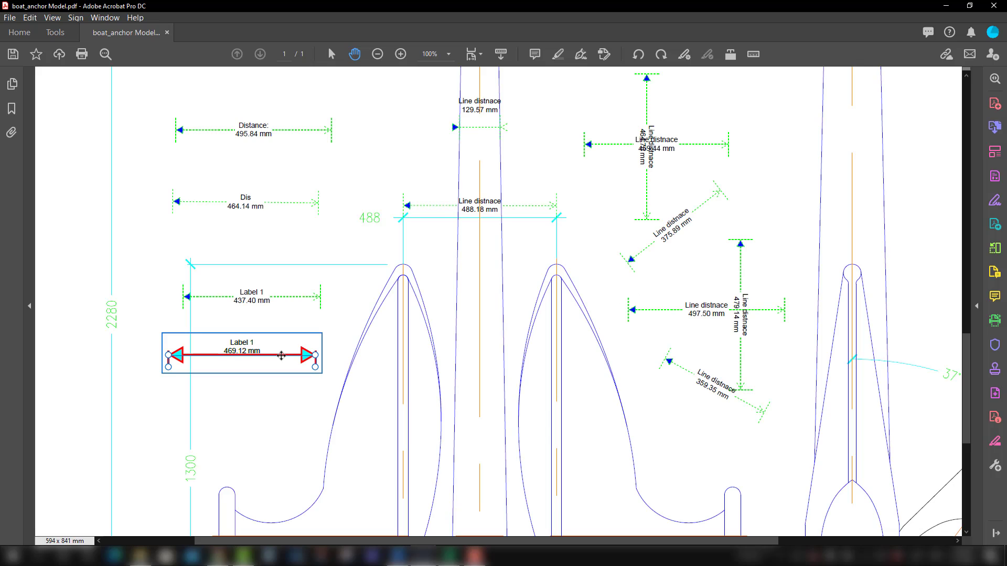
right_click(282, 356)
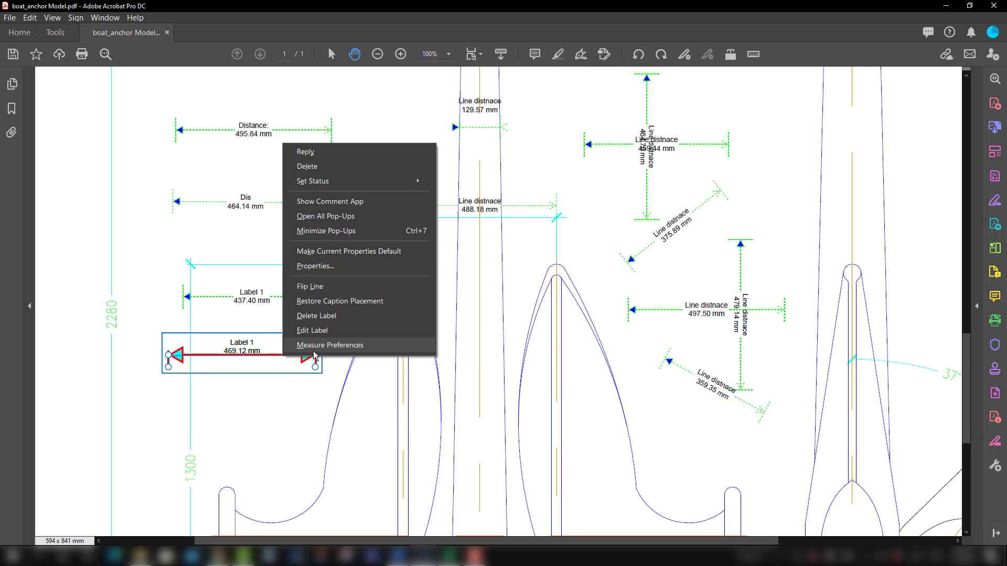
click(315, 267)
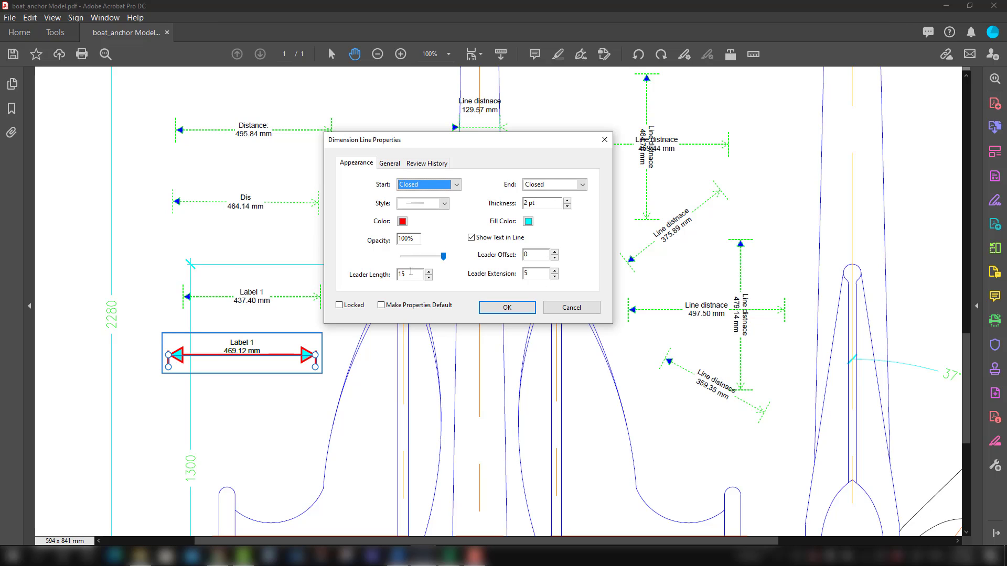
click(392, 309)
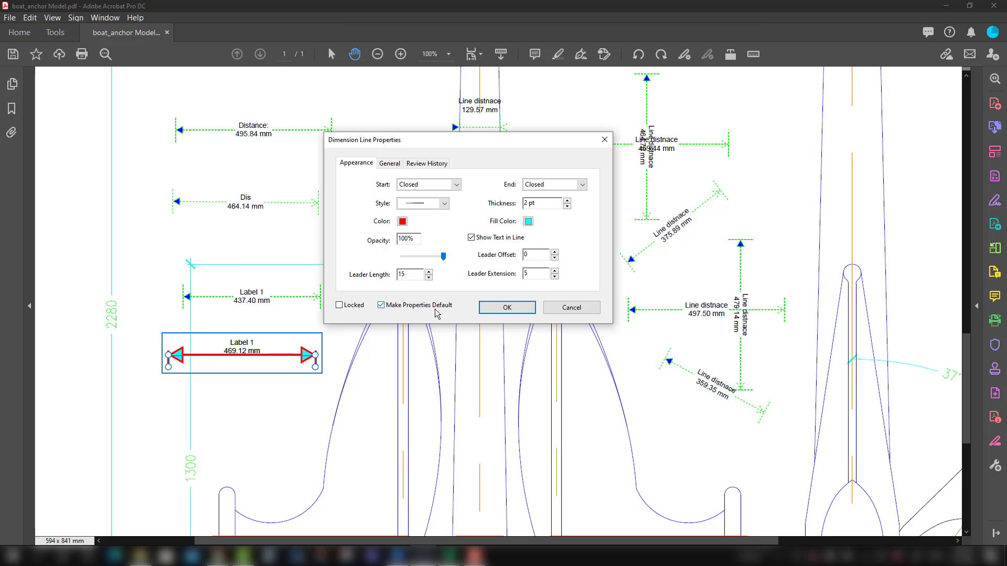
click(504, 309)
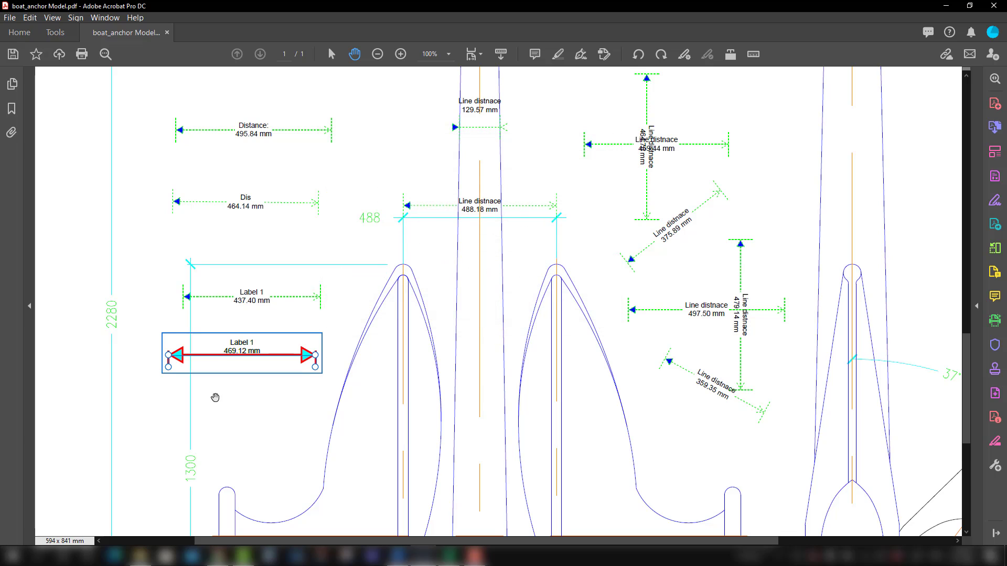
- Draw a new 432.40 mm distance measurement below the 469.12 mm one
click(753, 54)
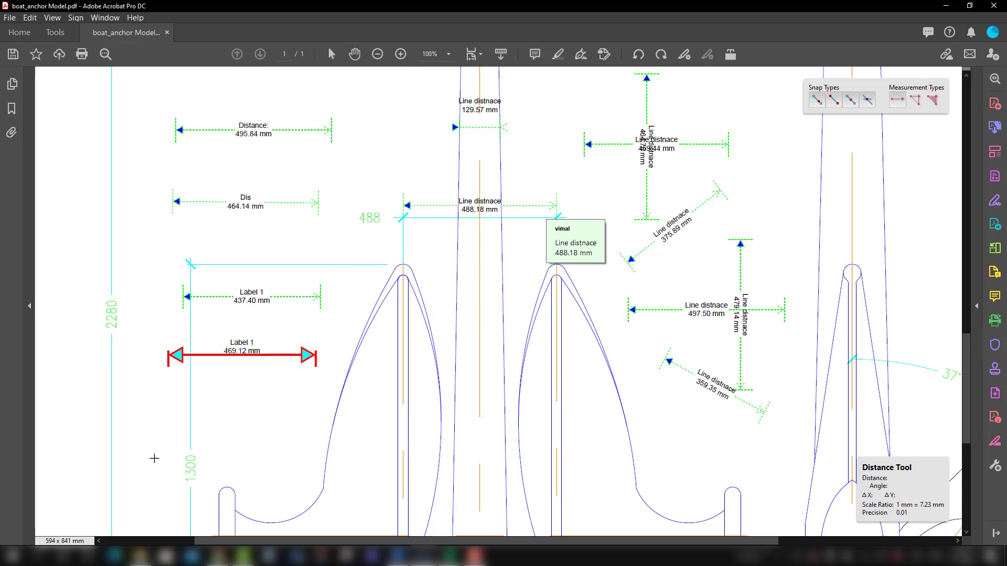
scroll(548, 217, down, 2)
click(171, 369)
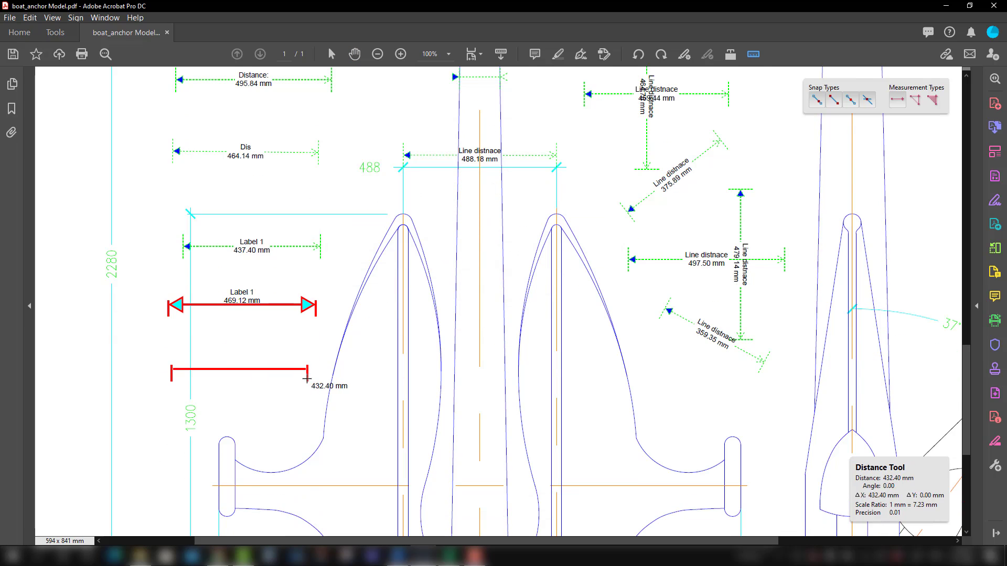
click(308, 369)
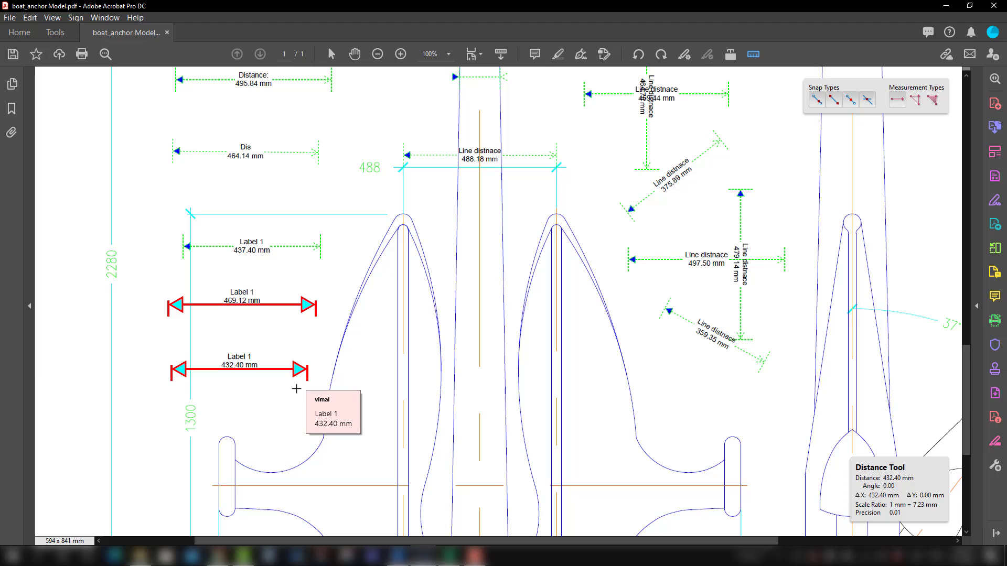
- Check that the 432.40 mm measurement's properties show the red and cyan default style
click(239, 371)
right_click(239, 370)
click(273, 280)
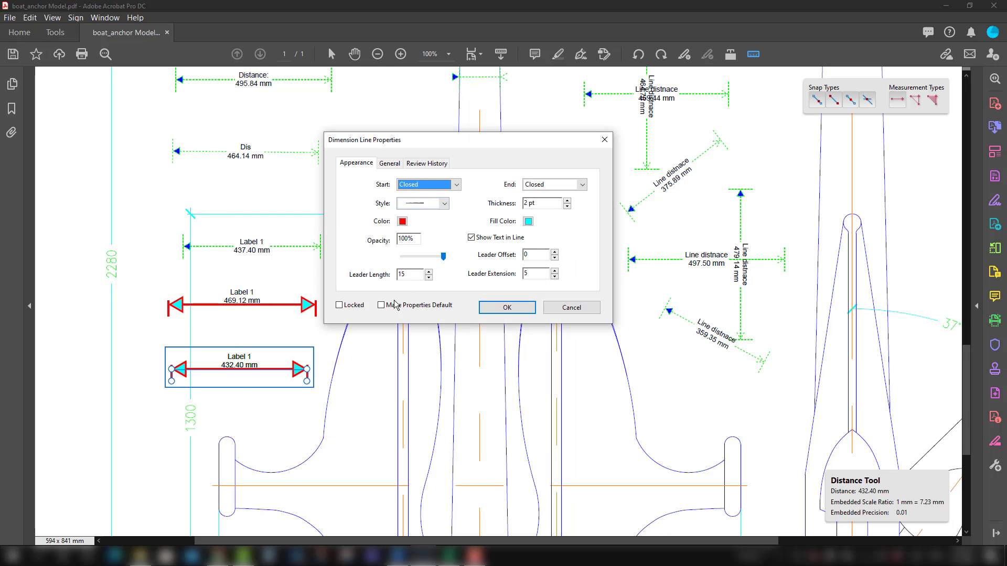
click(494, 310)
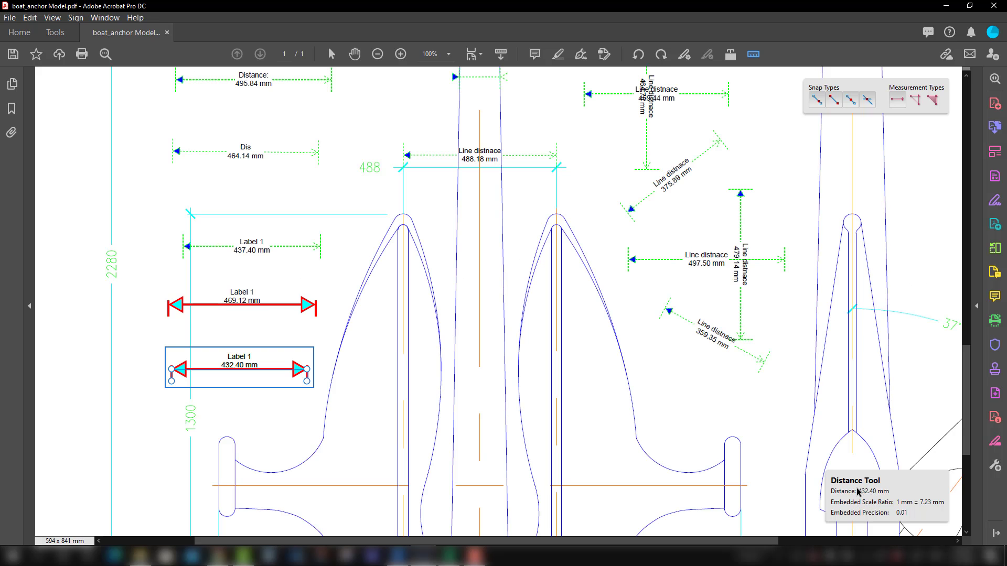
right_click(681, 361)
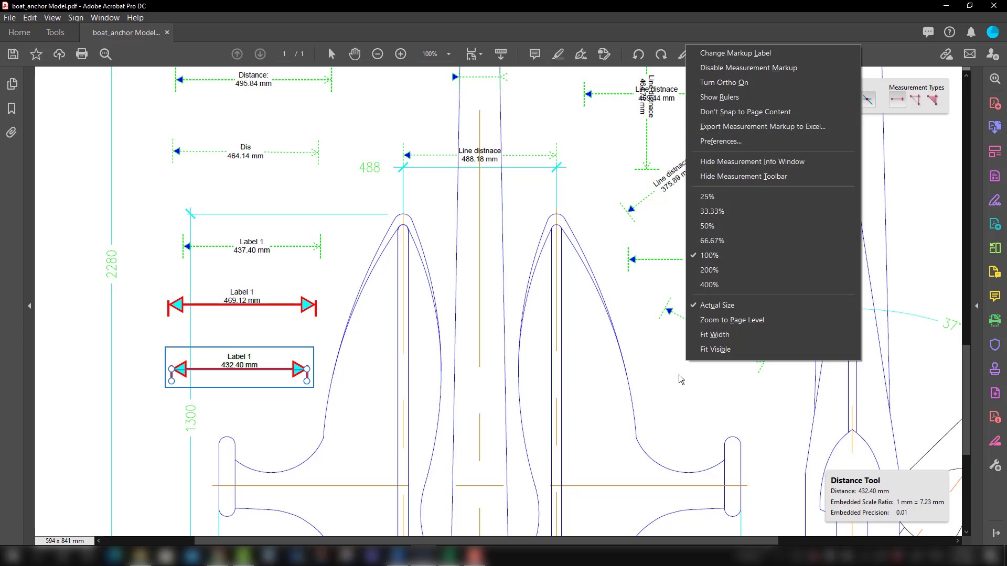
click(734, 161)
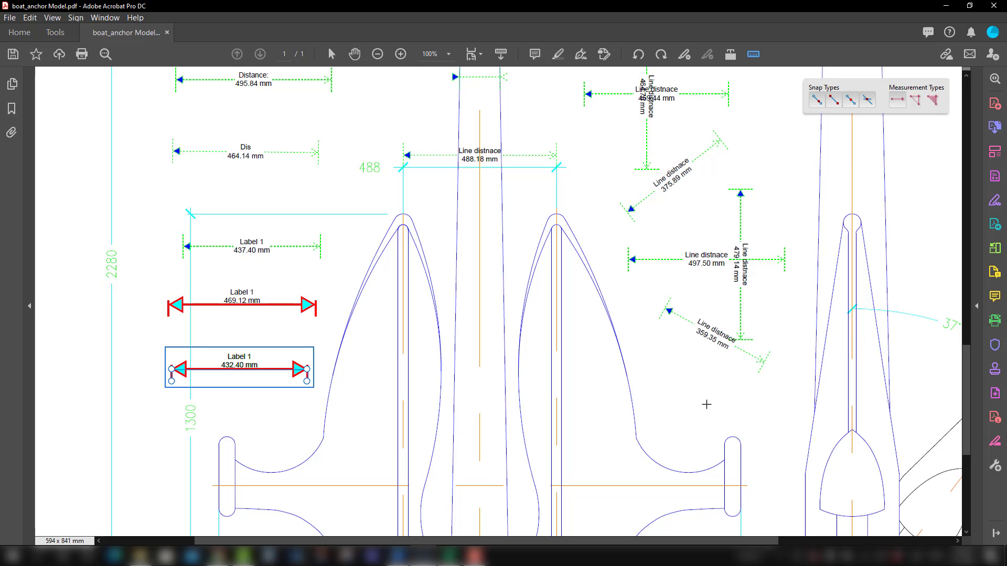
right_click(708, 409)
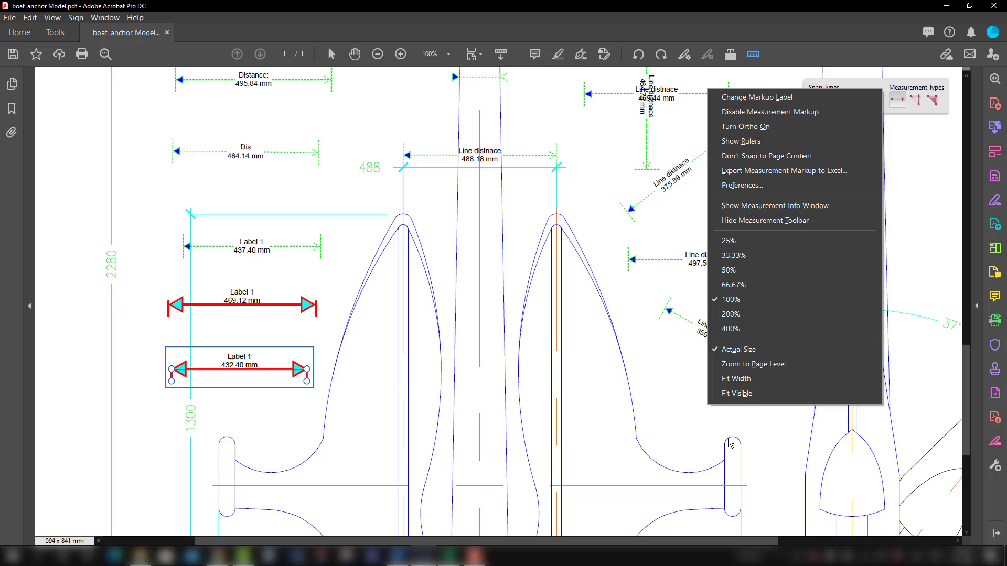
click(779, 207)
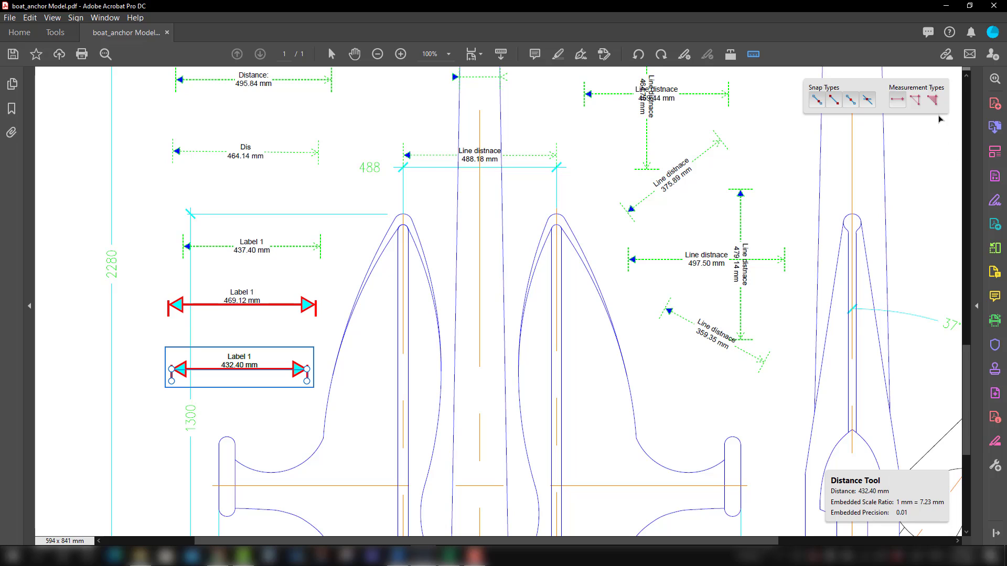
right_click(692, 373)
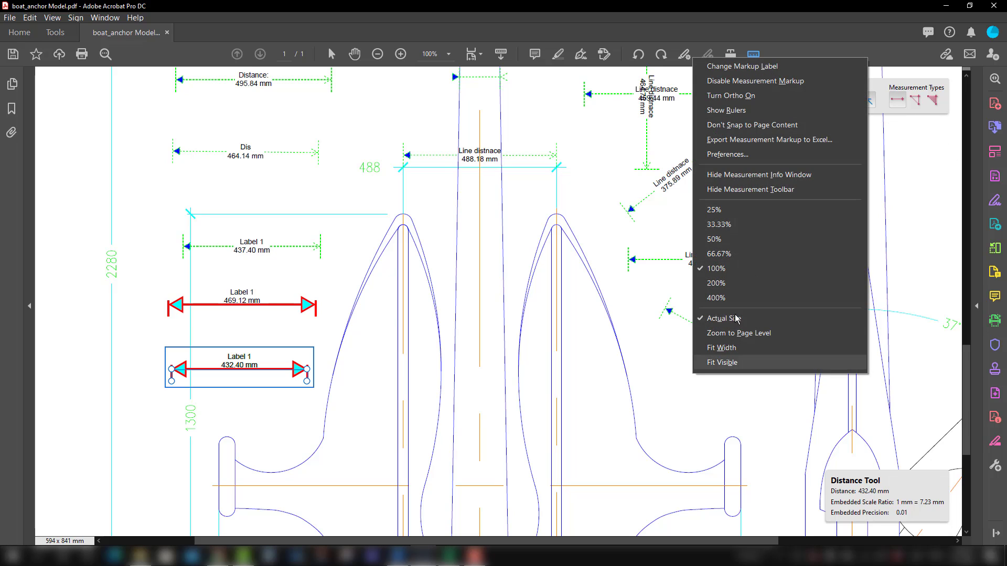
click(762, 194)
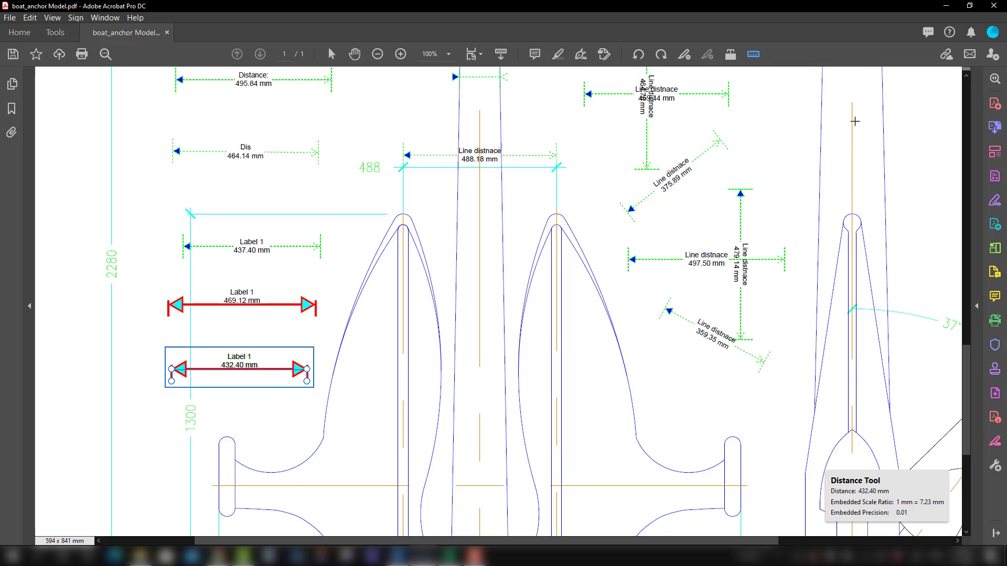
right_click(682, 376)
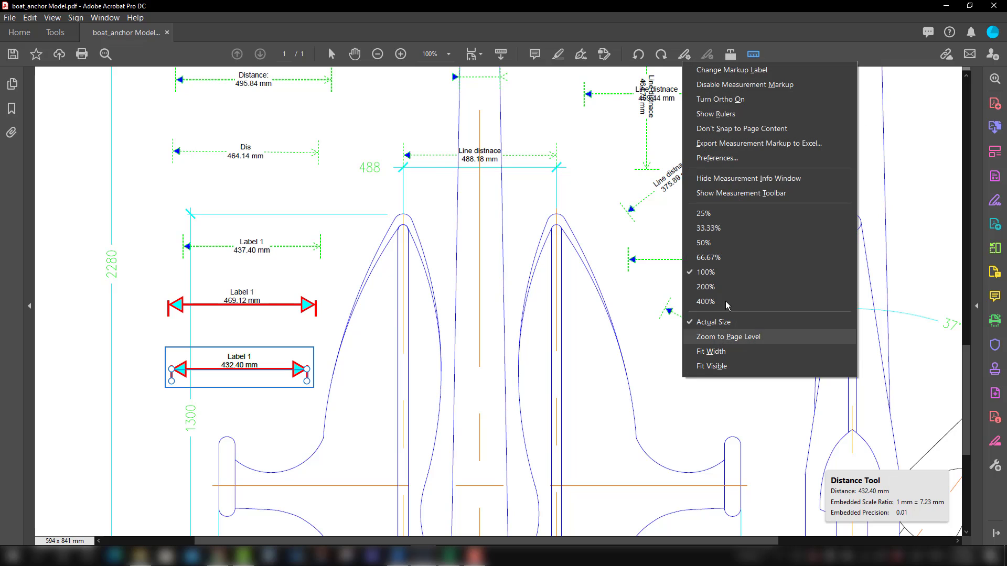
click(753, 193)
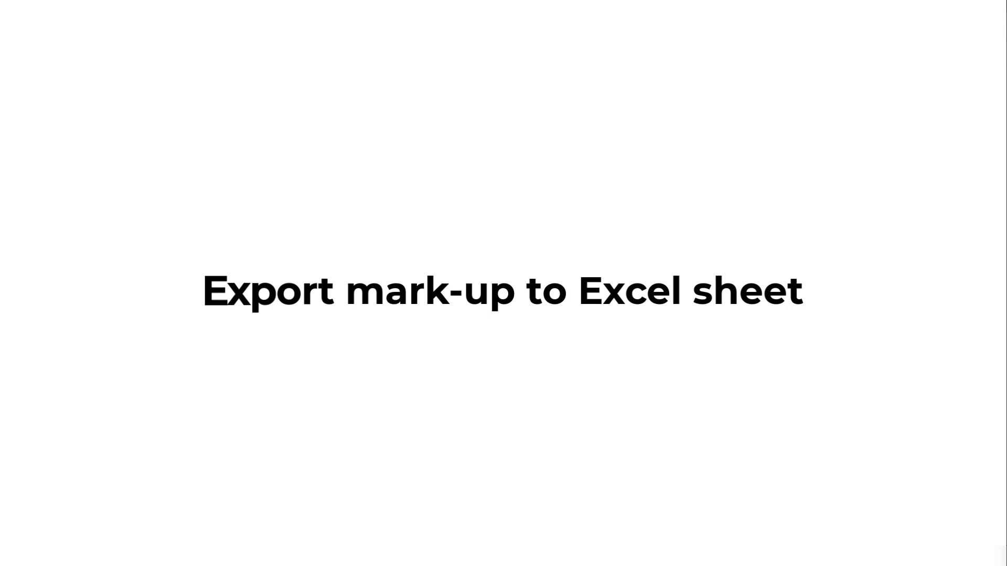
- Export the measurement markups to boat_anchor Model.csv, replacing it, and dismiss the file-in-use warning
right_click(518, 235)
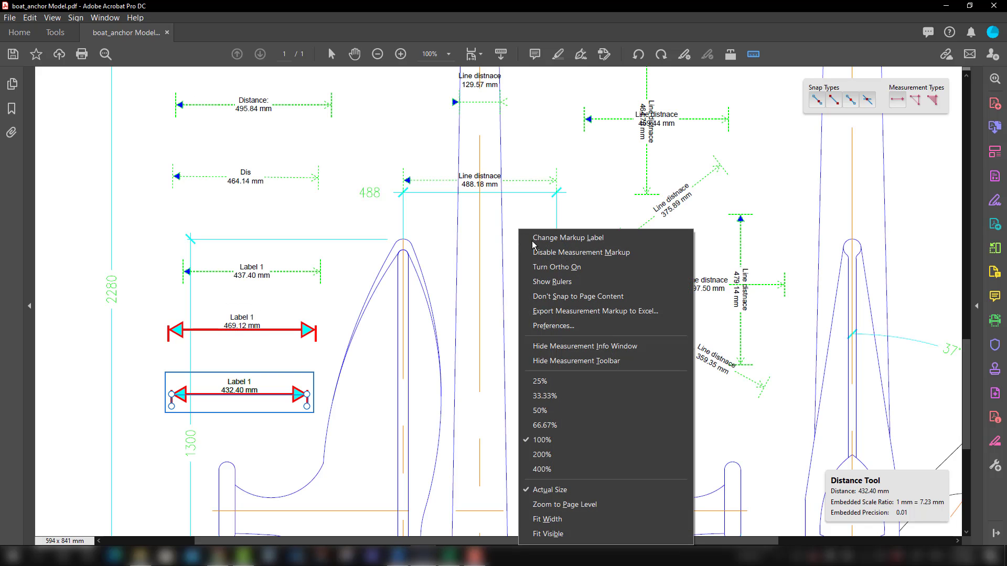
click(576, 313)
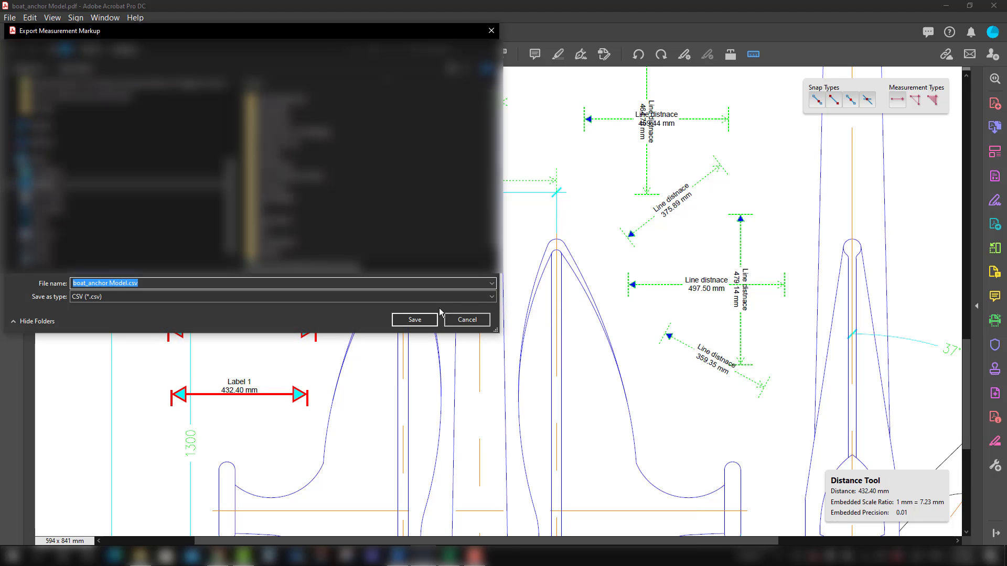
click(414, 320)
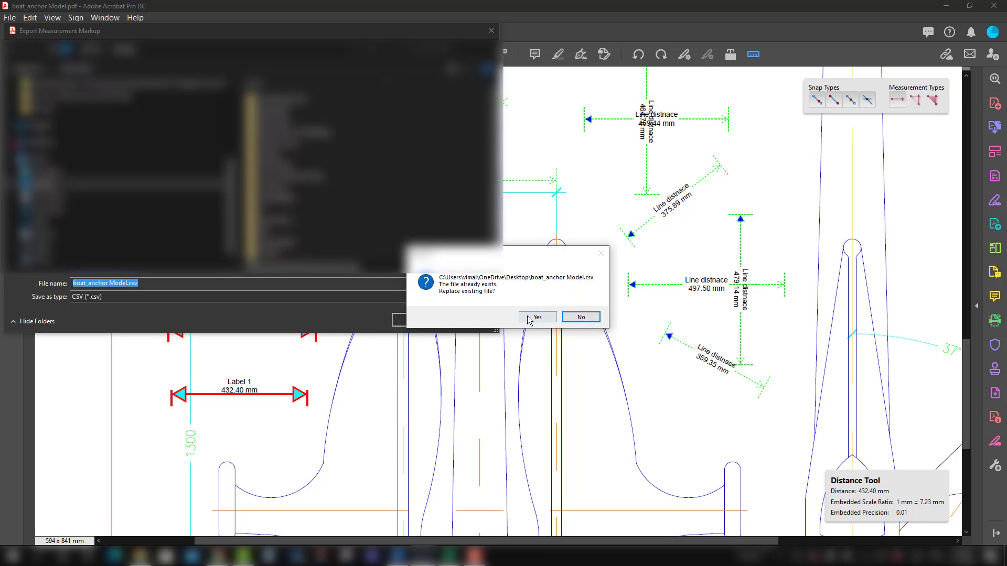
click(529, 321)
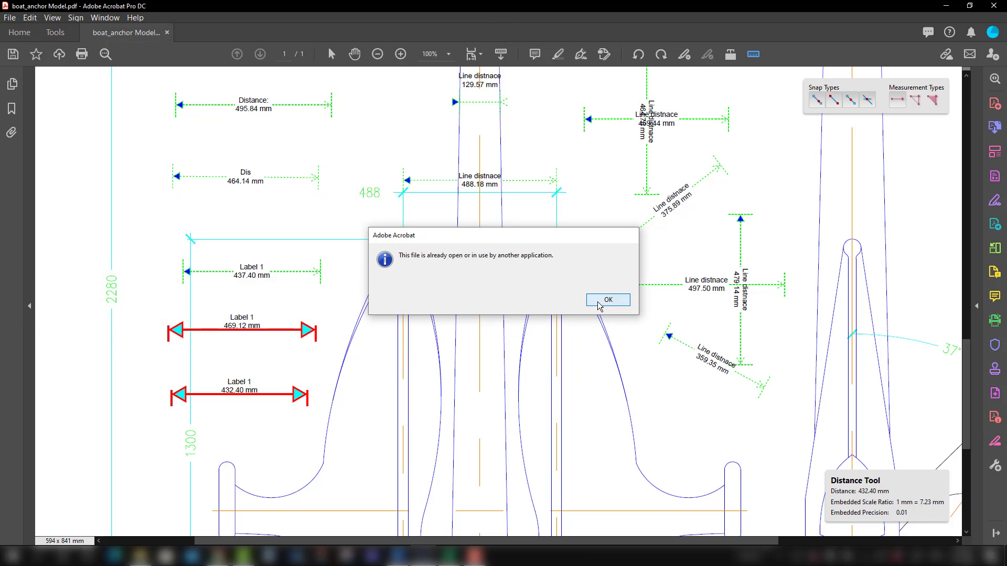
click(598, 303)
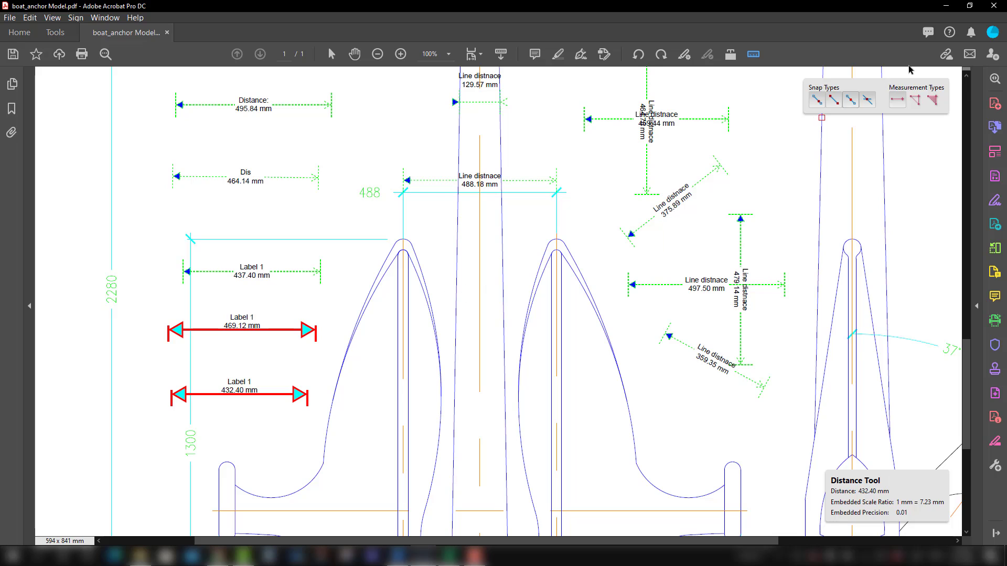
- Minimize Acrobat to reveal boat_anchor Model.csv open in Excel
click(946, 6)
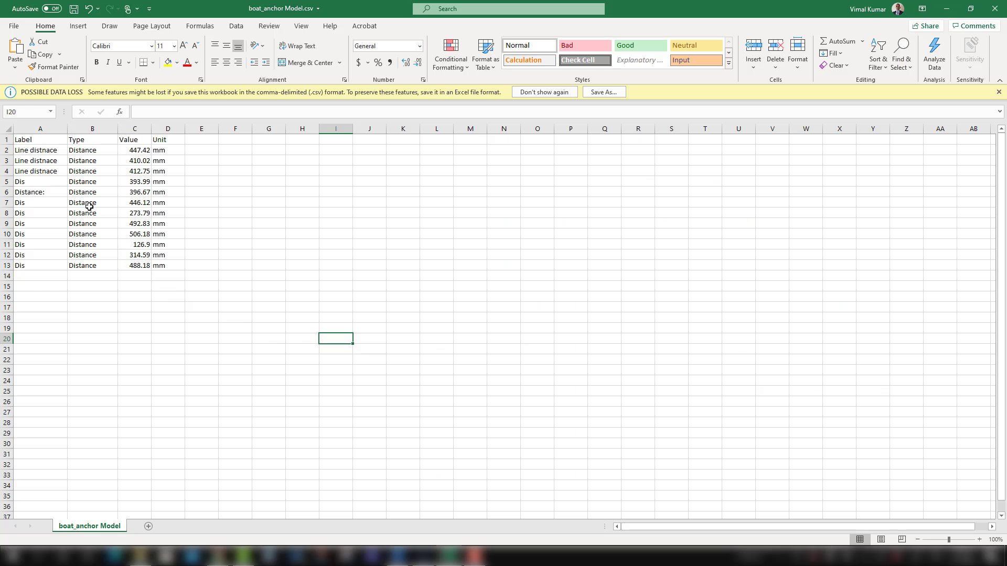